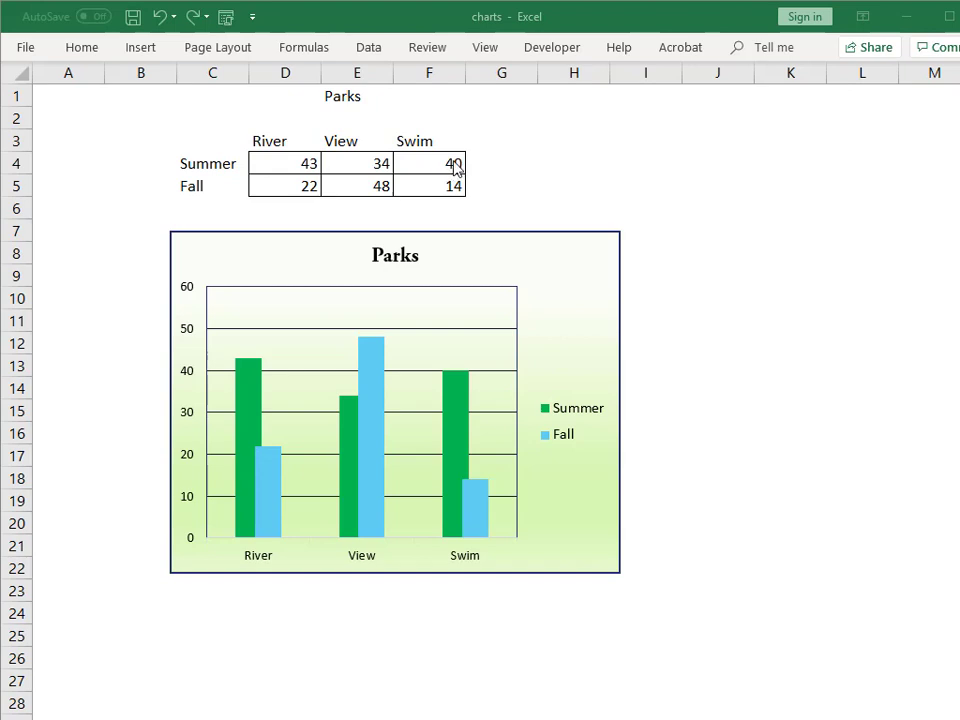
Set the Summer value for Swim to 80 and undo the change.
click(454, 163)
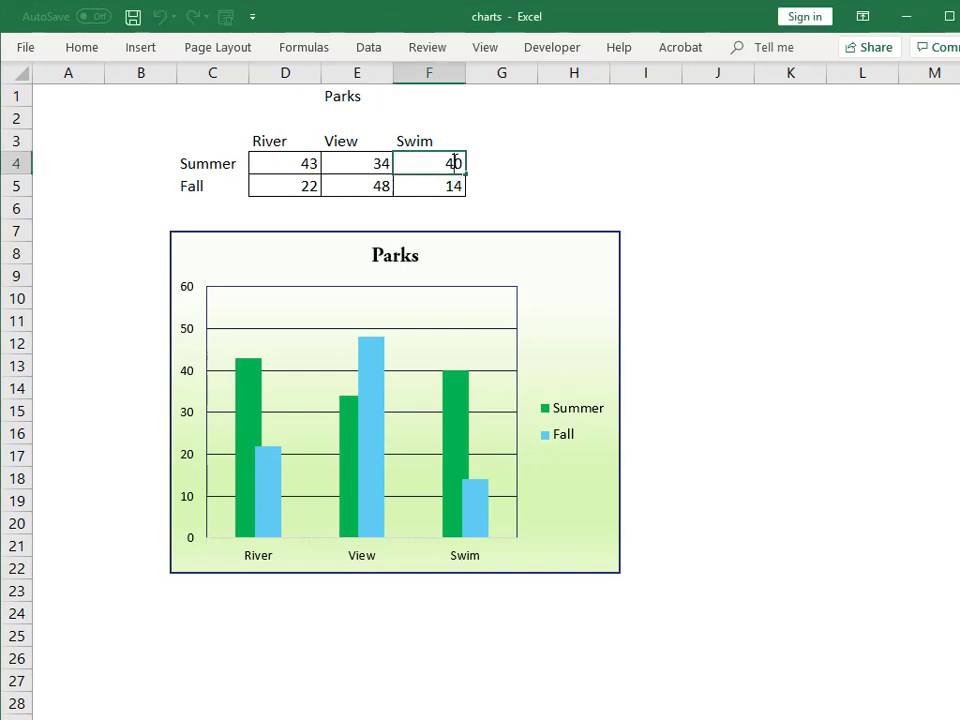
key(BackSpace)
text(80)
key(Return)
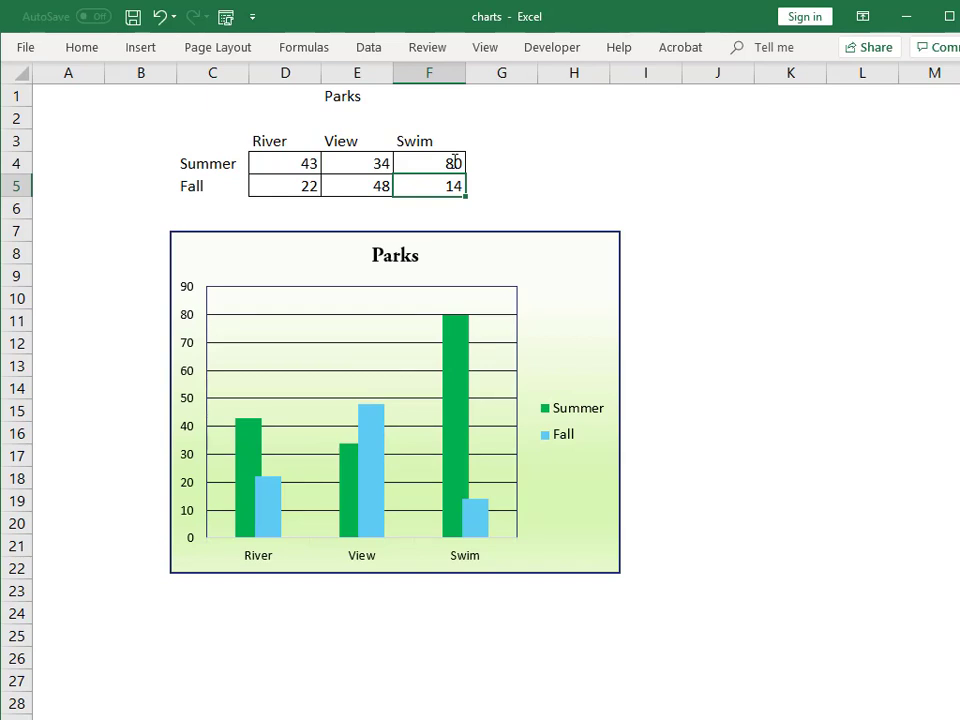
click(690, 156)
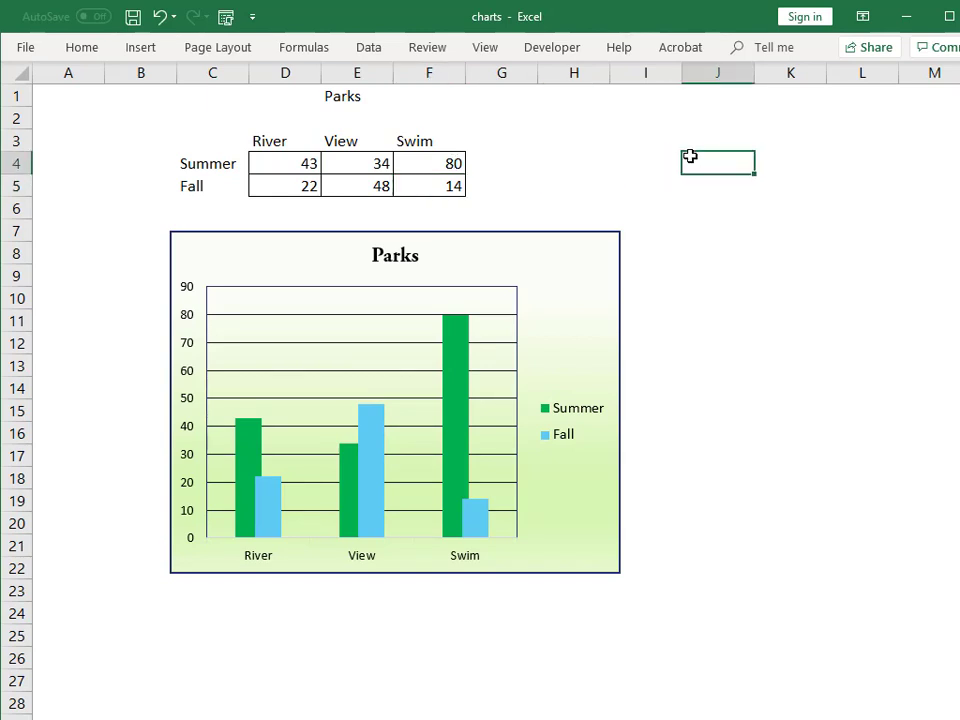
key(ctrl+z)
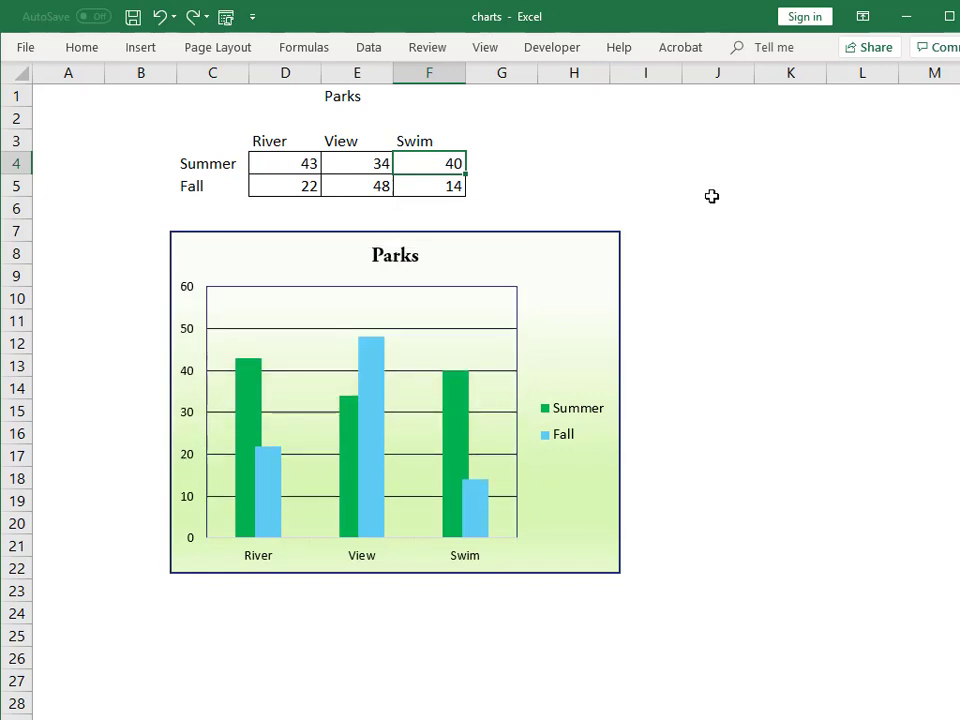
Filter the Fall series out of the Parks chart and bring it back.
click(581, 251)
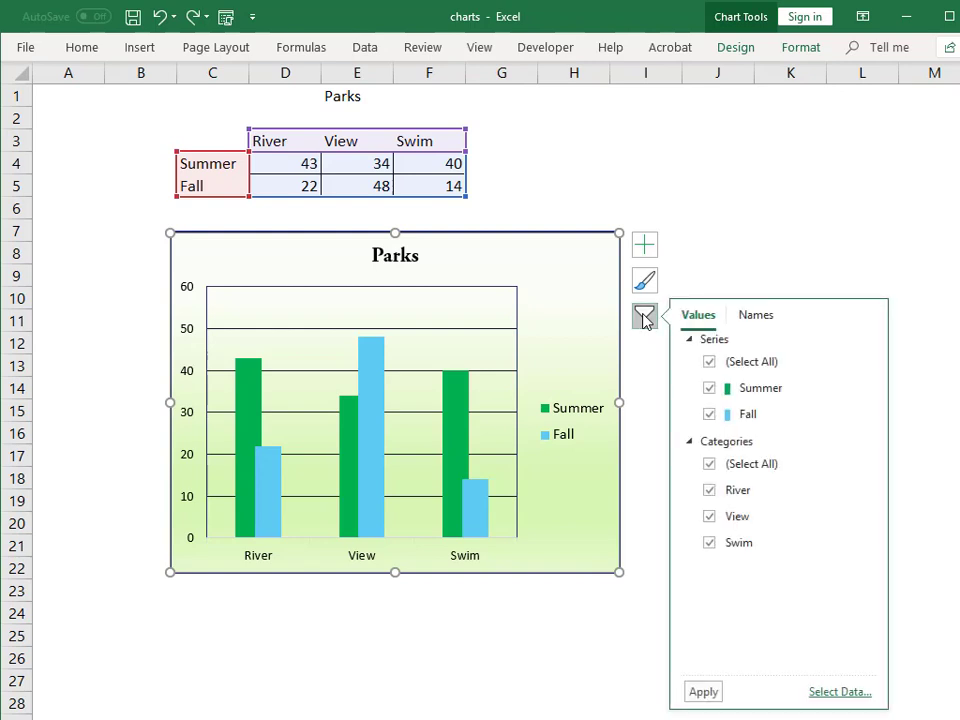
click(710, 418)
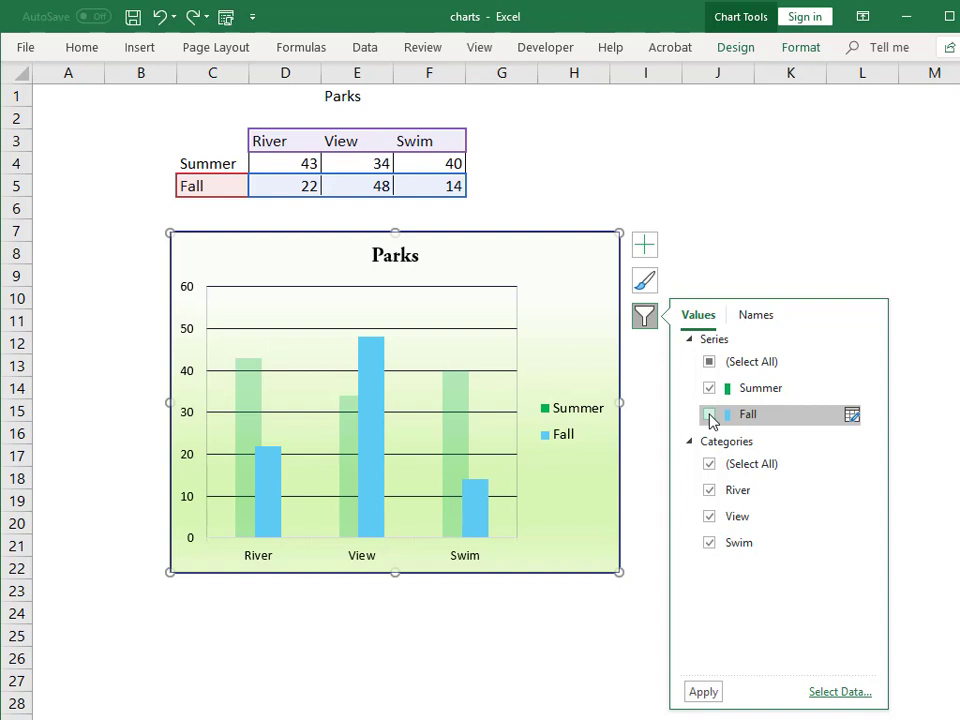
click(705, 692)
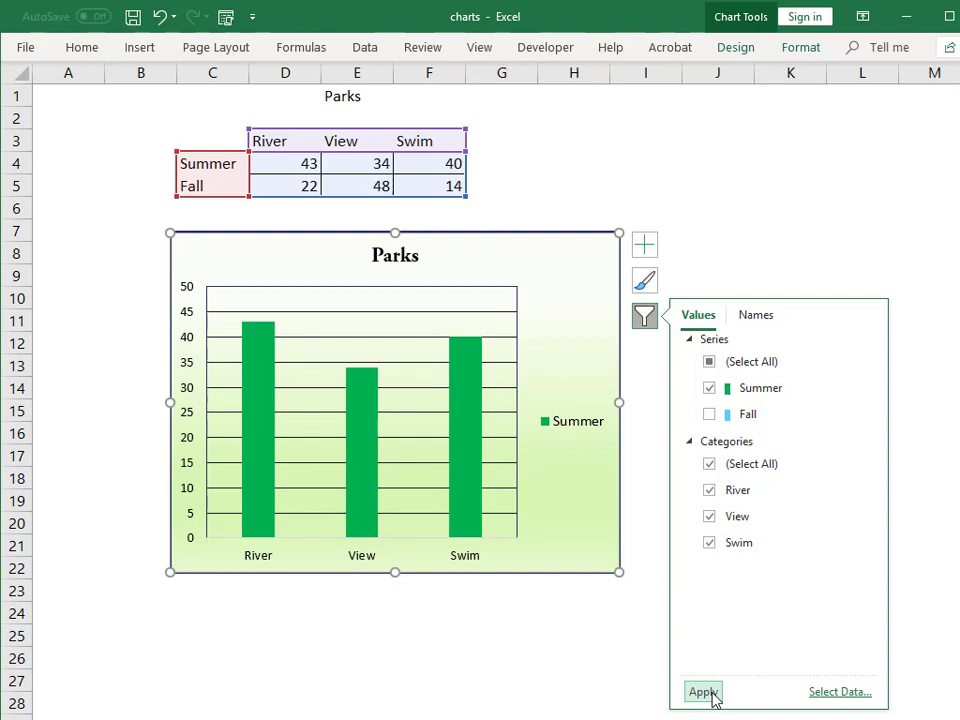
click(709, 414)
click(705, 693)
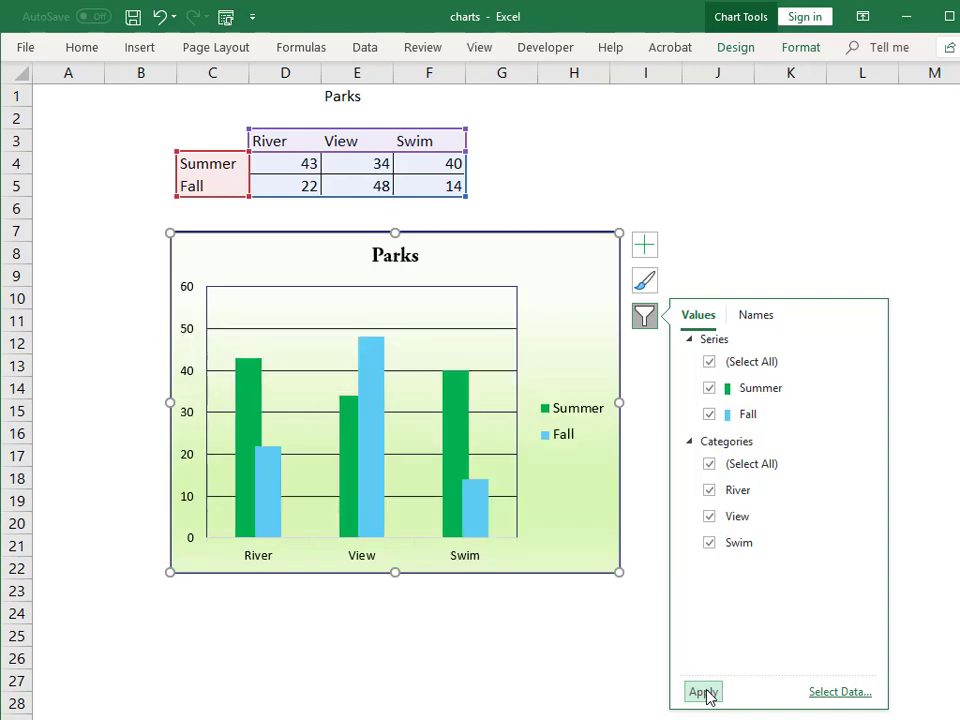
Filter the River category out of the chart, restore it, and request the chart's source data selection.
click(710, 491)
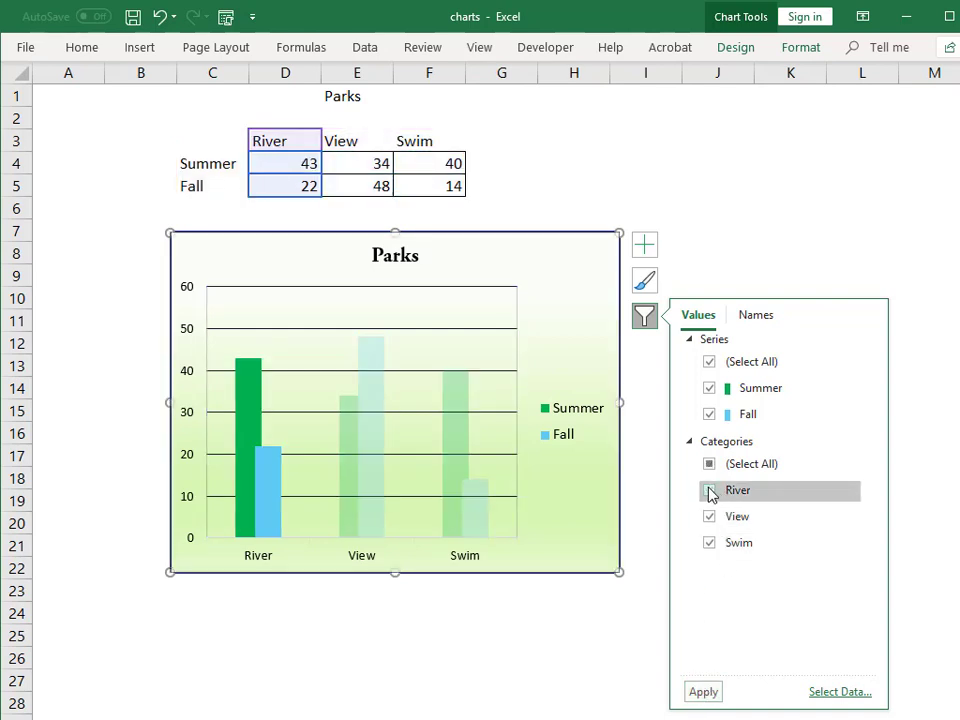
click(703, 692)
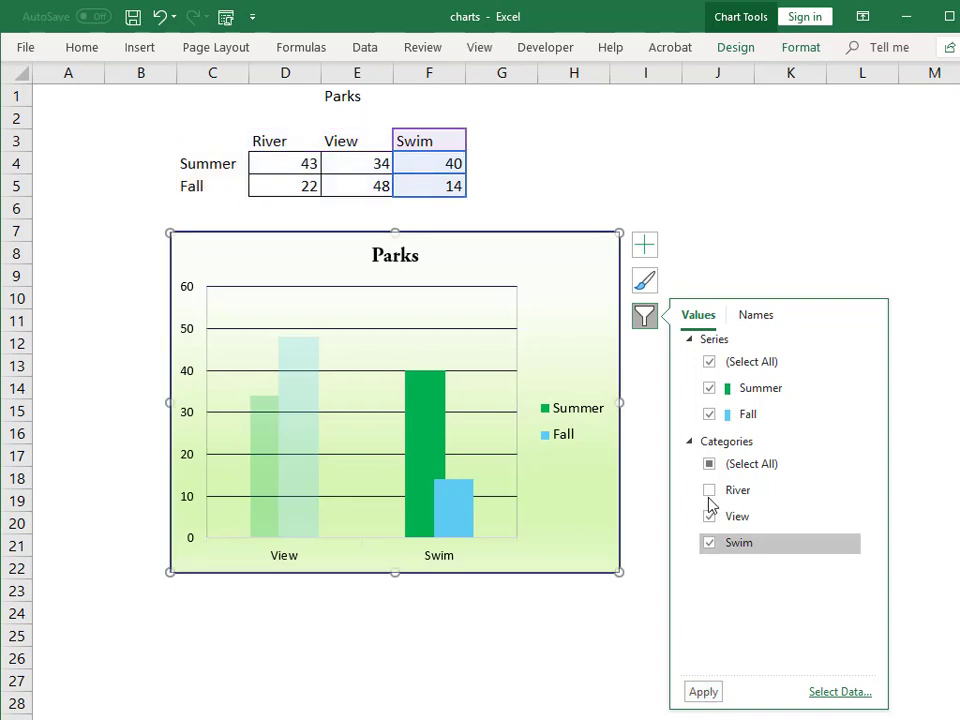
click(713, 492)
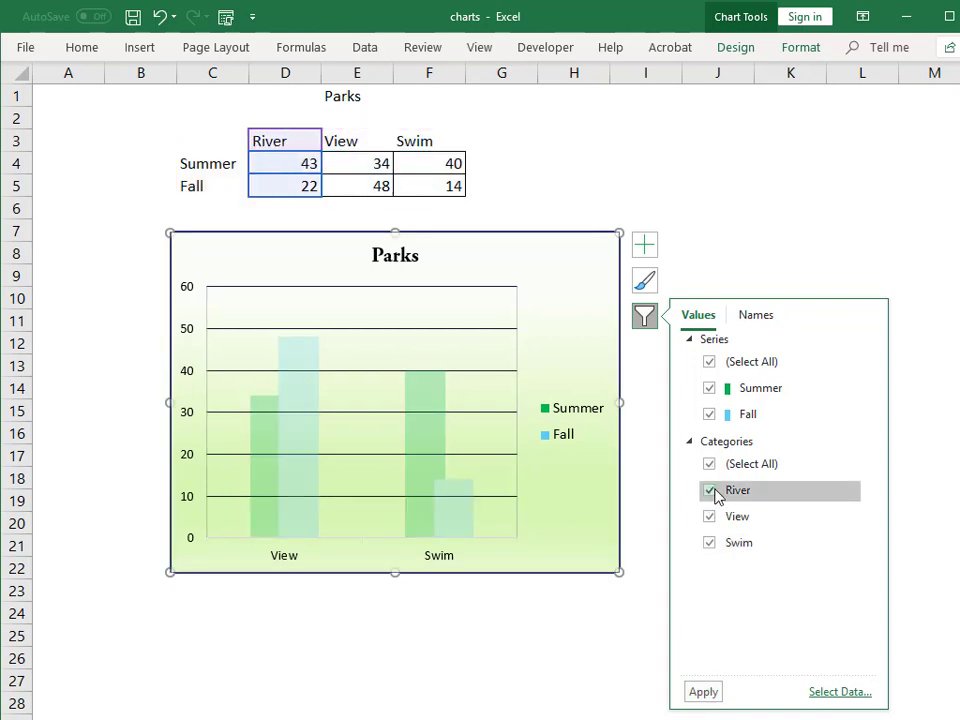
click(706, 693)
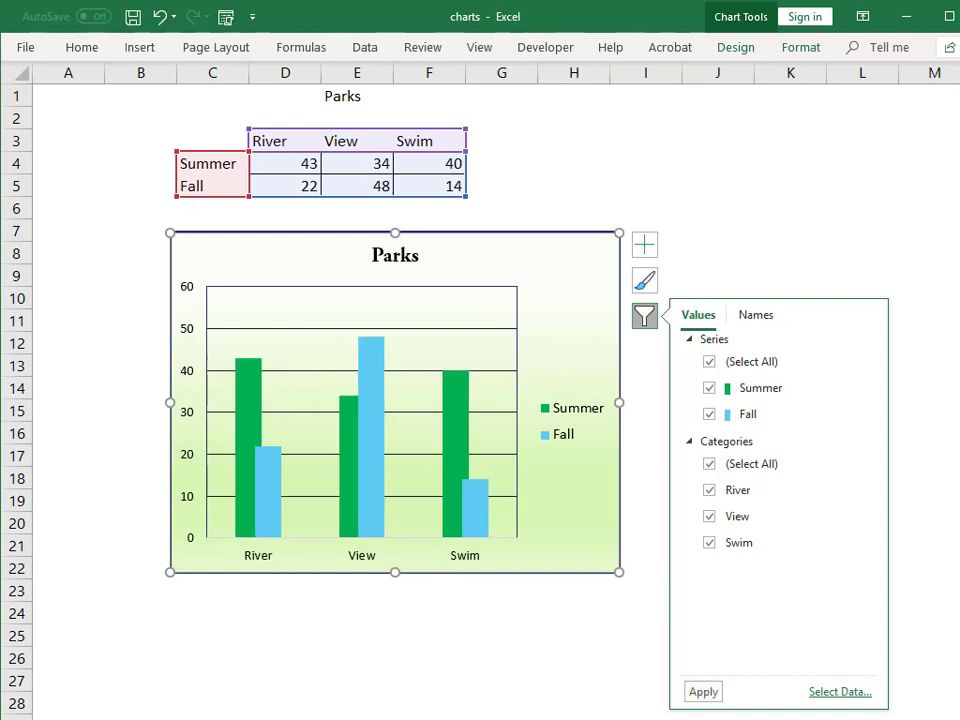
click(840, 692)
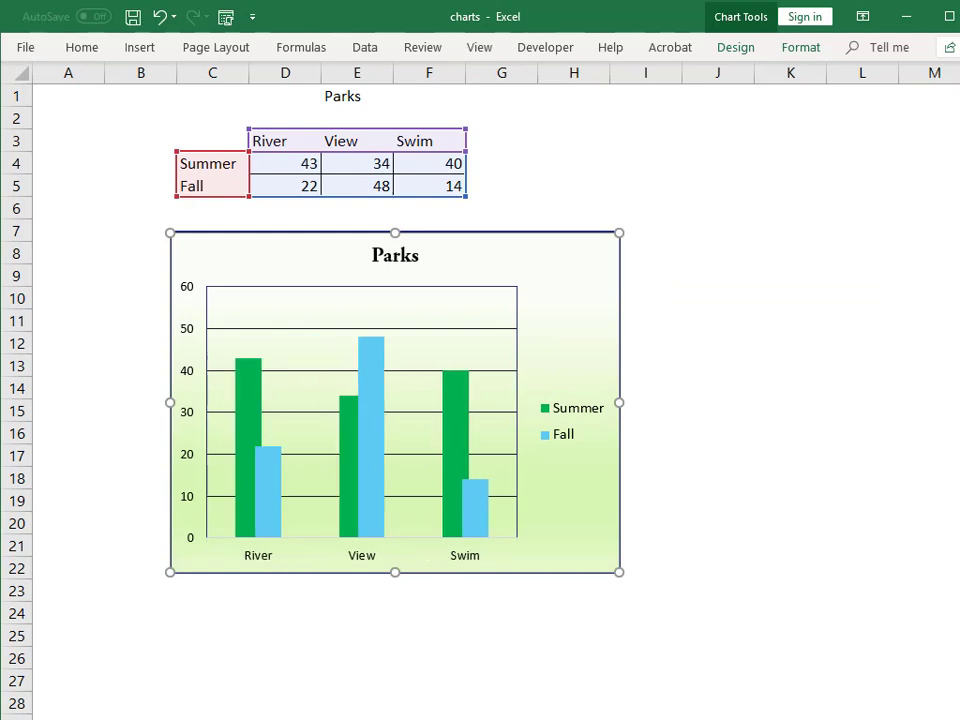
Apply the grey gradient chart style with white labels inside the bars to the Parks chart, and undo it.
click(585, 258)
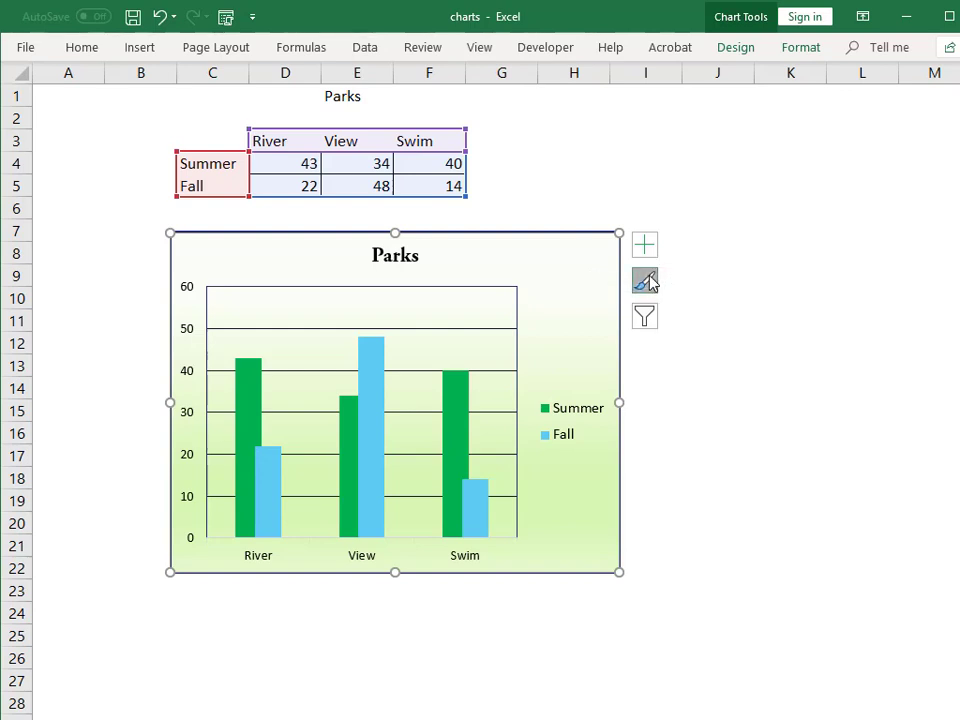
click(646, 281)
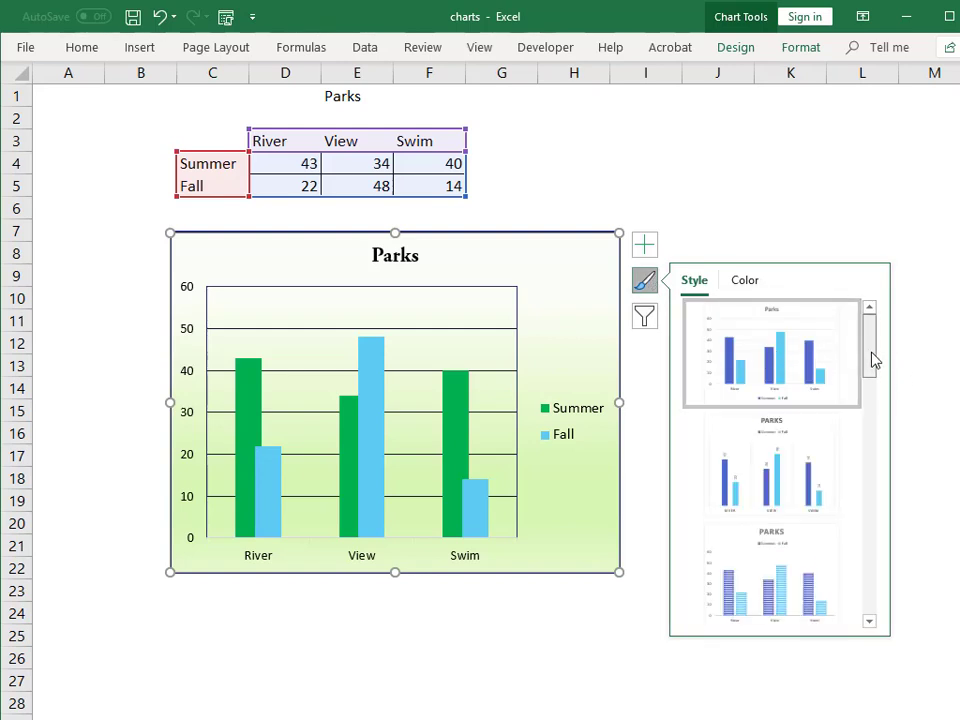
drag(872, 358, 868, 411)
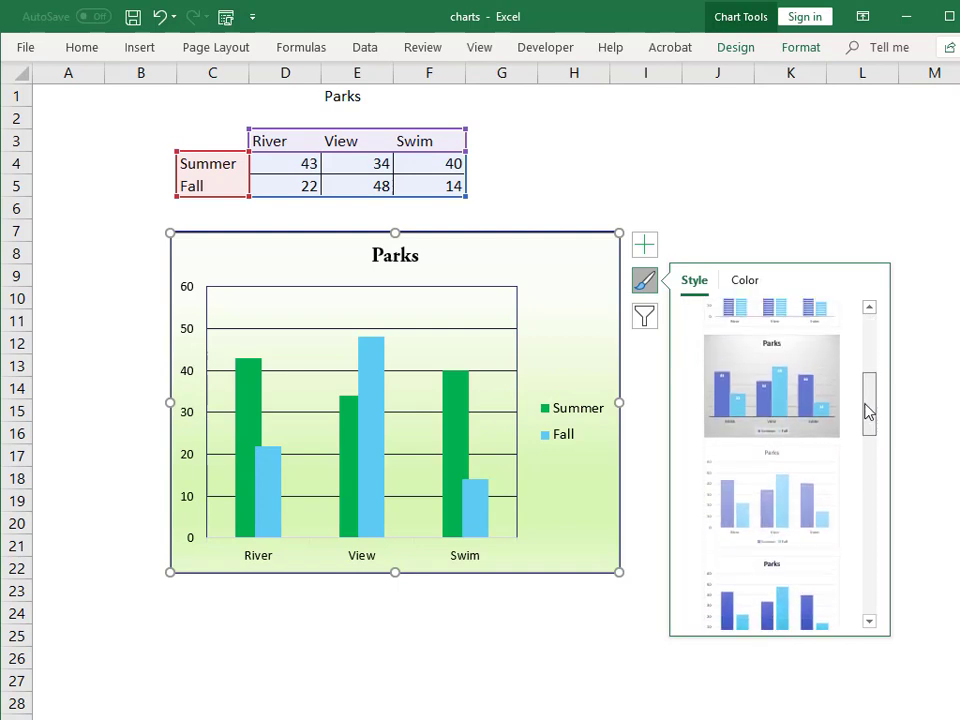
click(757, 360)
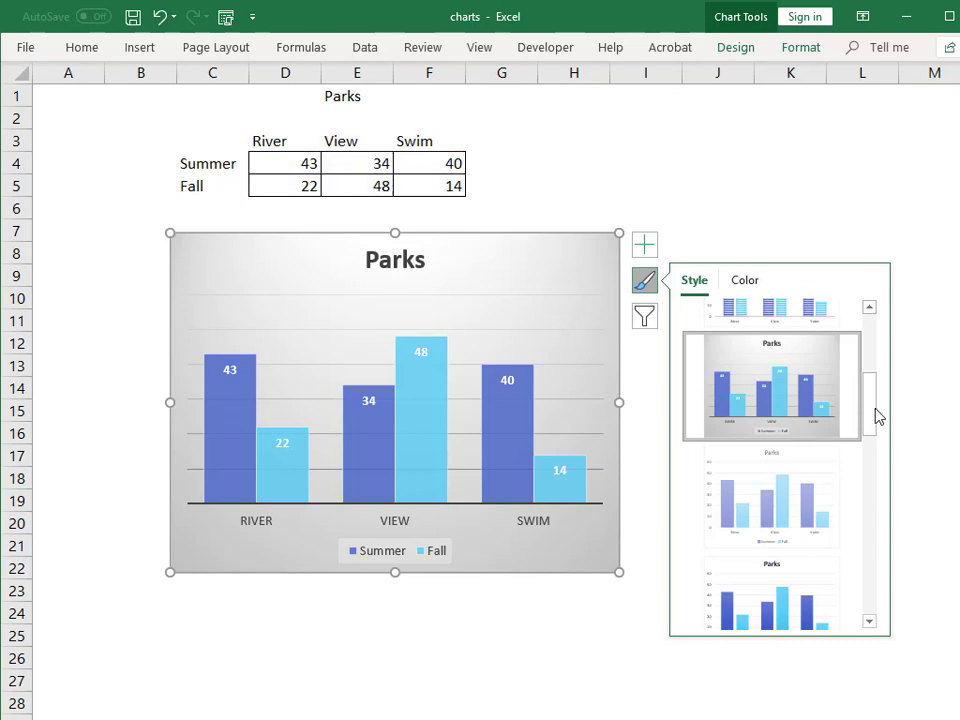
drag(872, 418, 862, 565)
scroll(890, 400, up, 10)
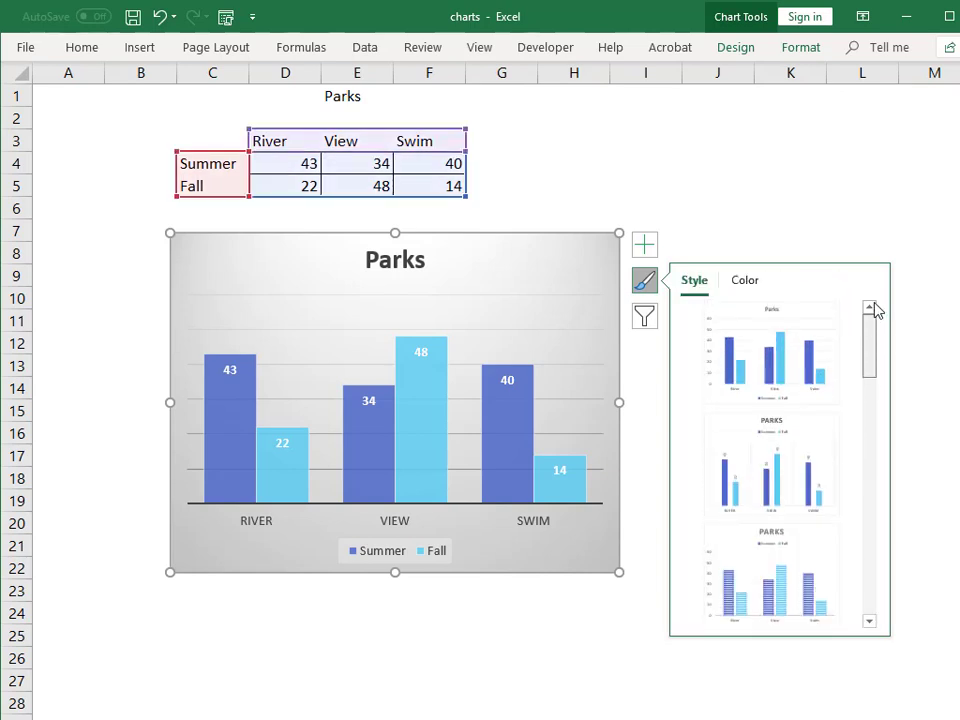
click(797, 188)
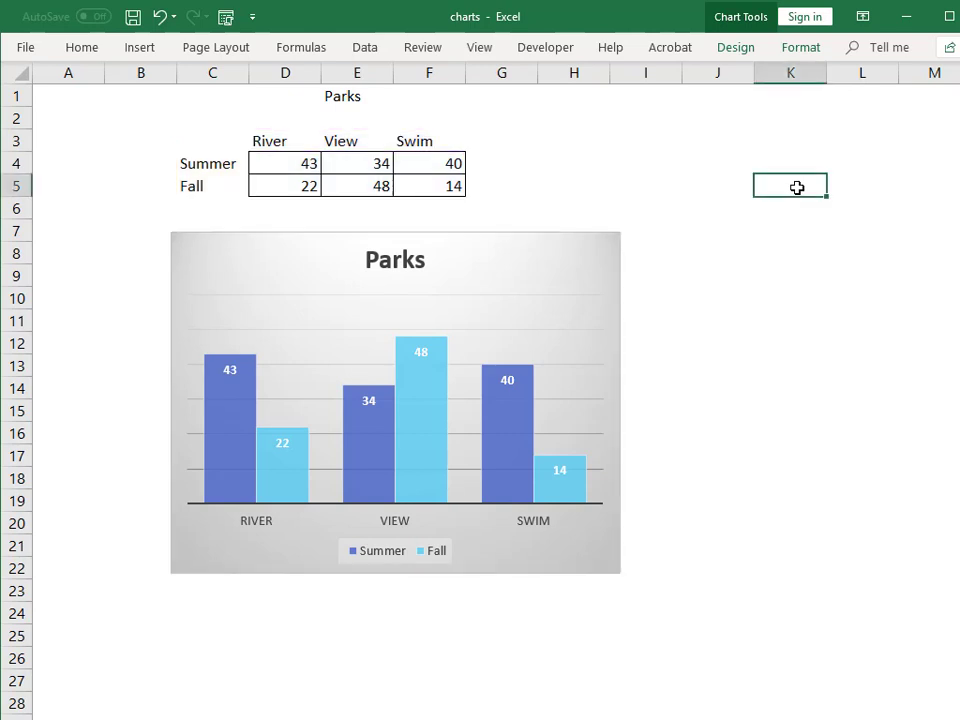
key(ctrl+z)
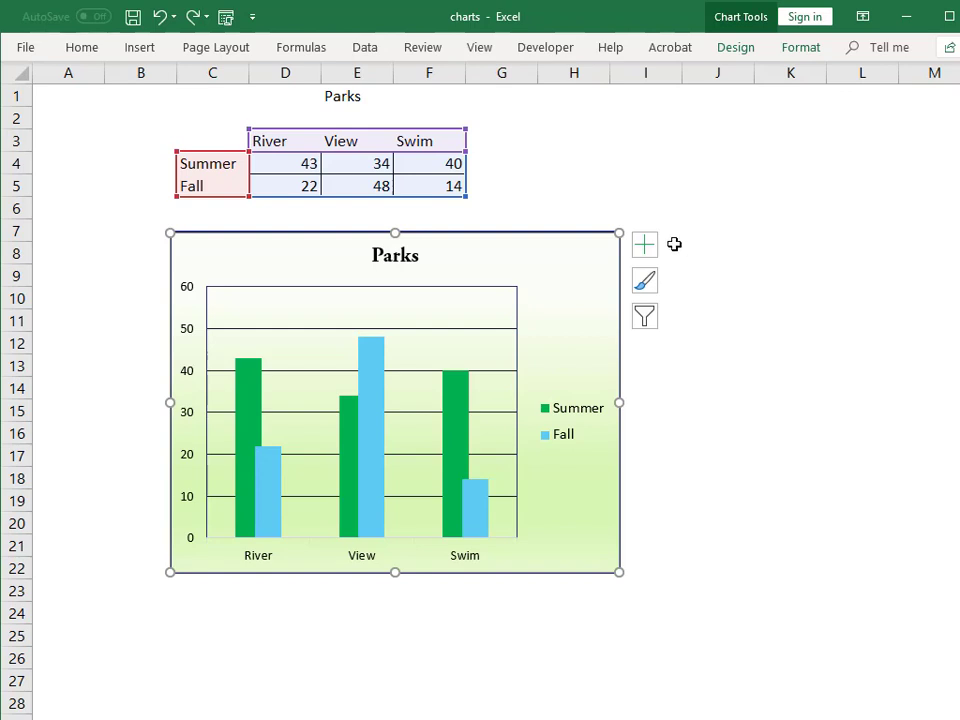
Hide and restore the chart's axes, and remove the chart title and undo its removal.
click(644, 246)
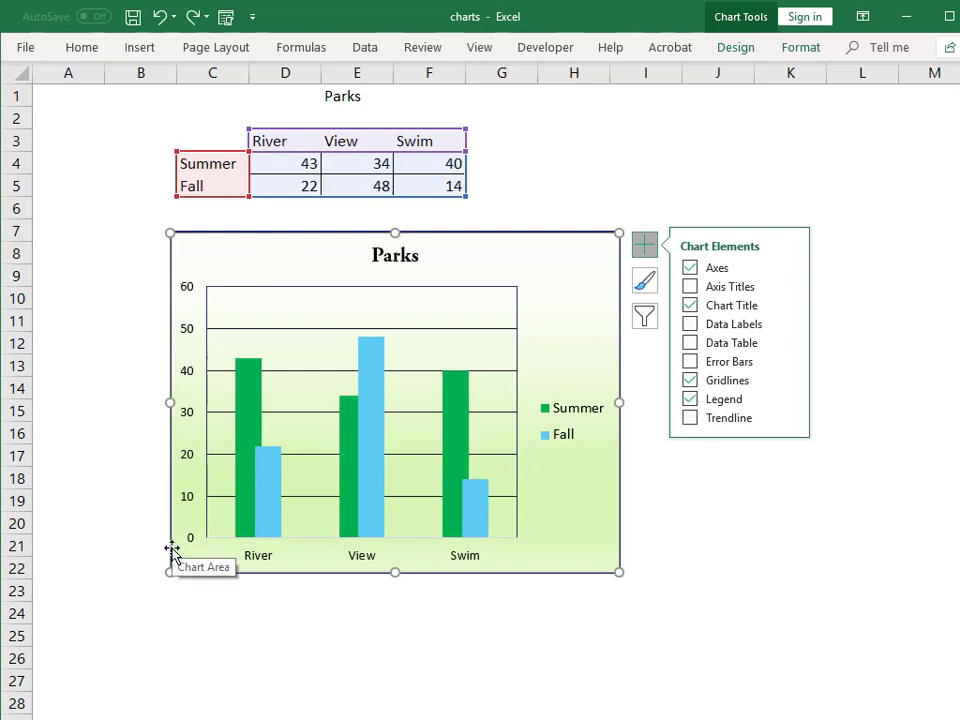
click(691, 268)
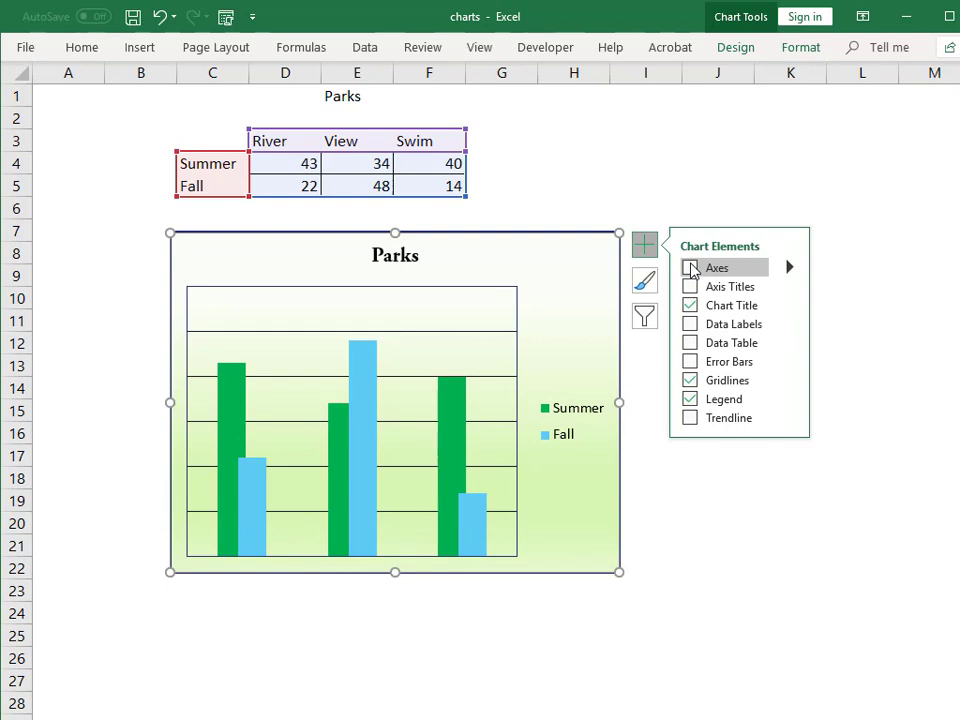
click(691, 268)
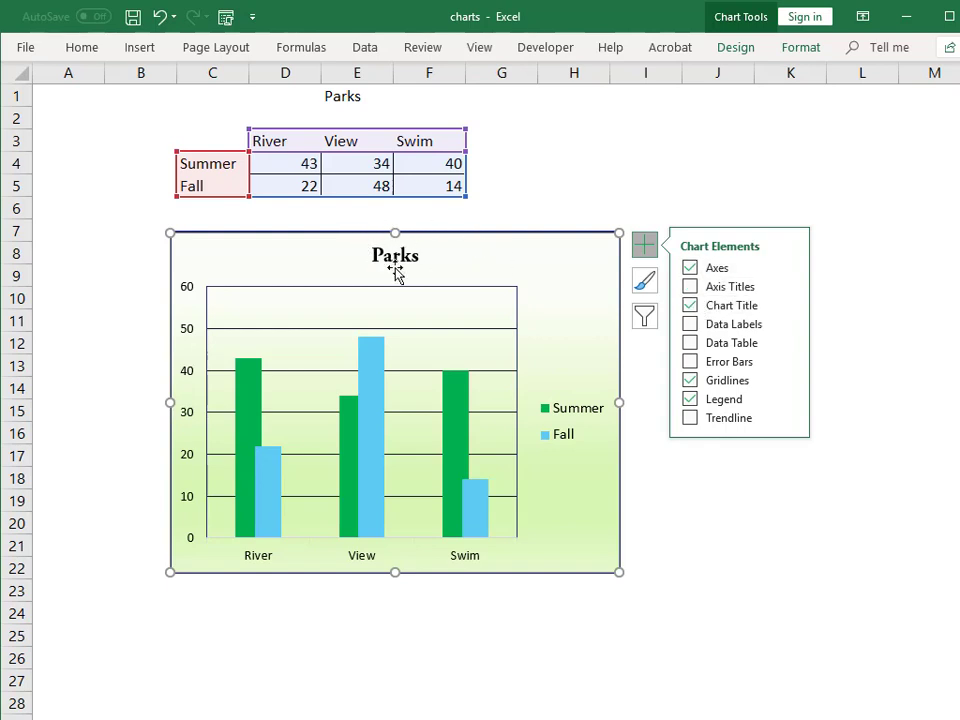
click(690, 305)
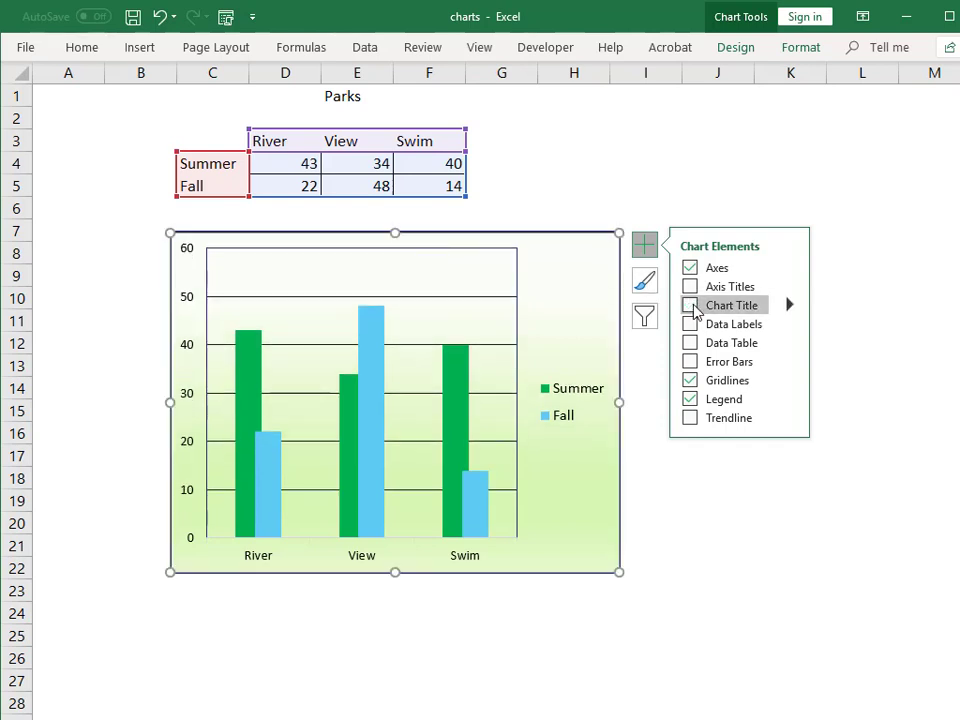
key(ctrl+z)
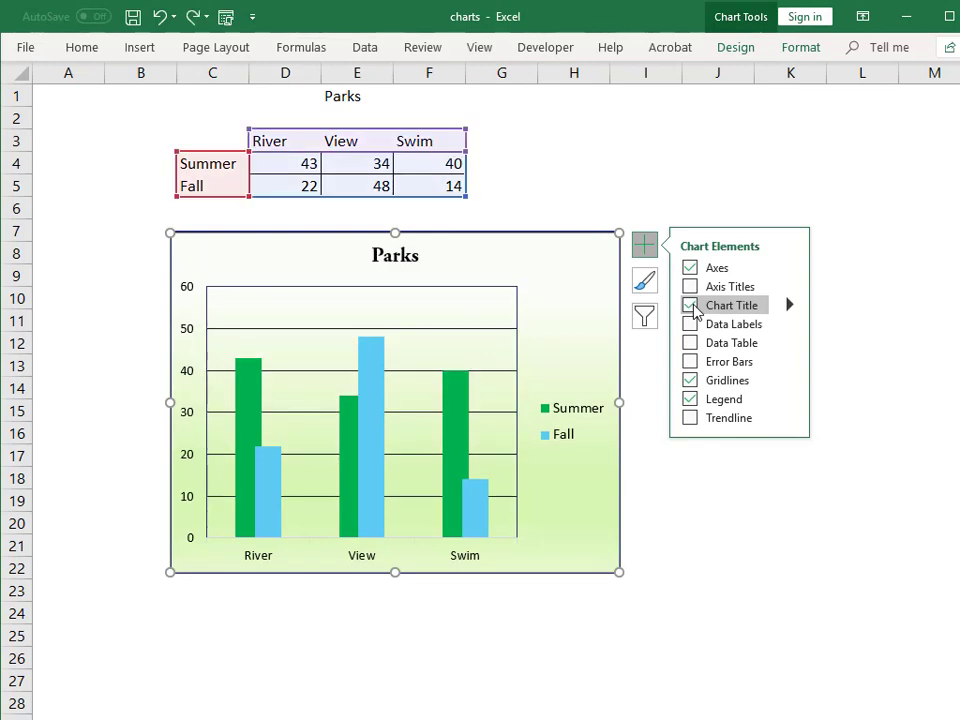
Add data labels showing the values above the bars of the Parks chart.
click(690, 324)
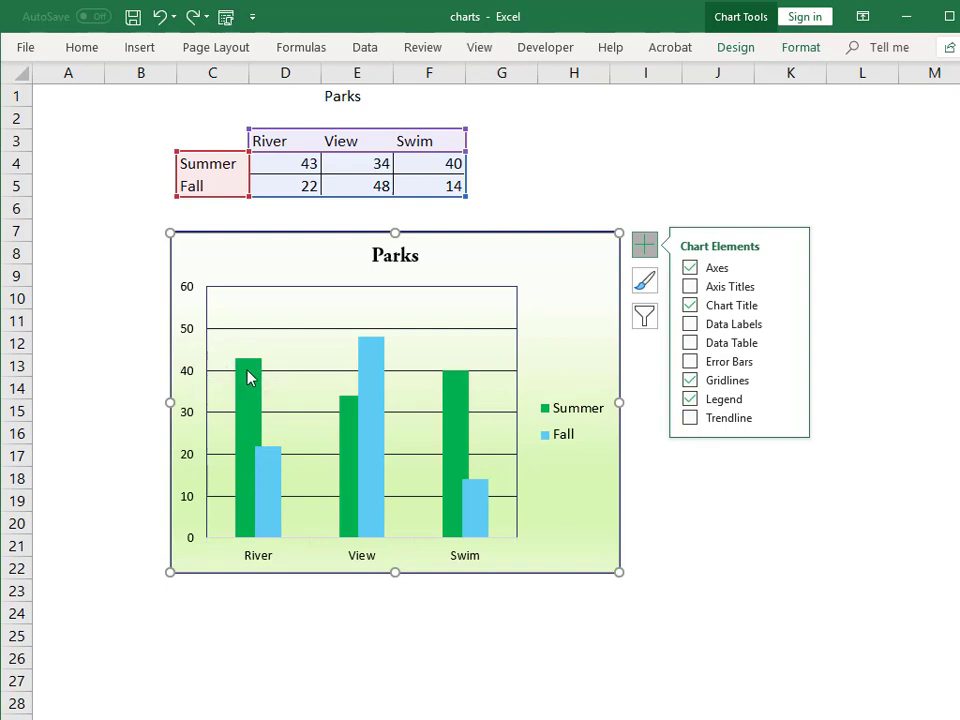
mouse_move(249, 376)
click(690, 326)
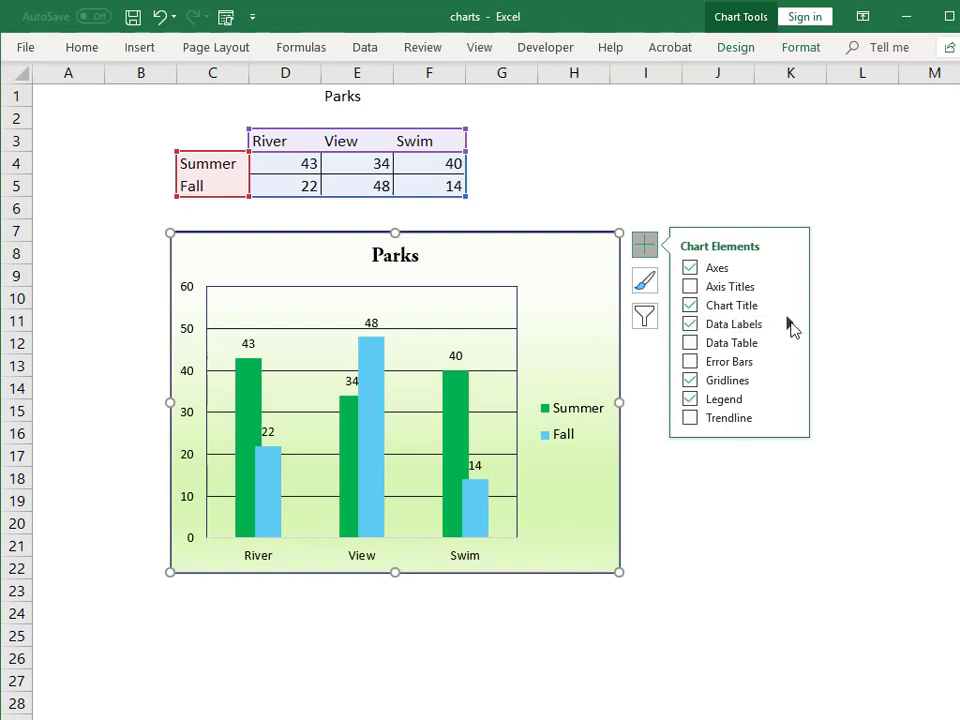
Try the Data Callout label style on the bars and reset to the default data labels.
click(793, 326)
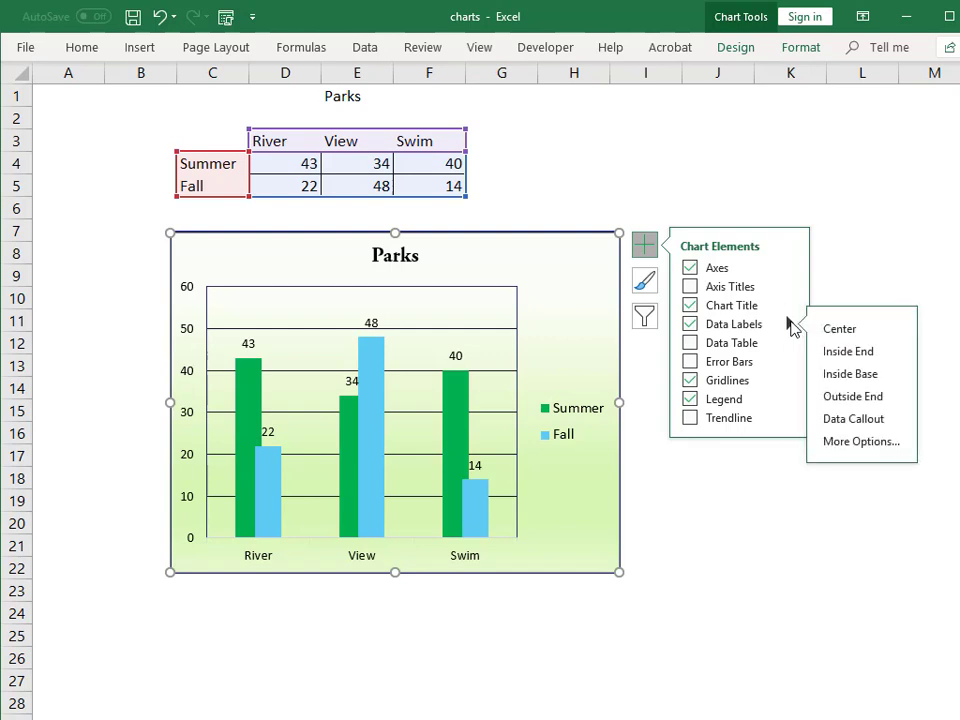
click(830, 376)
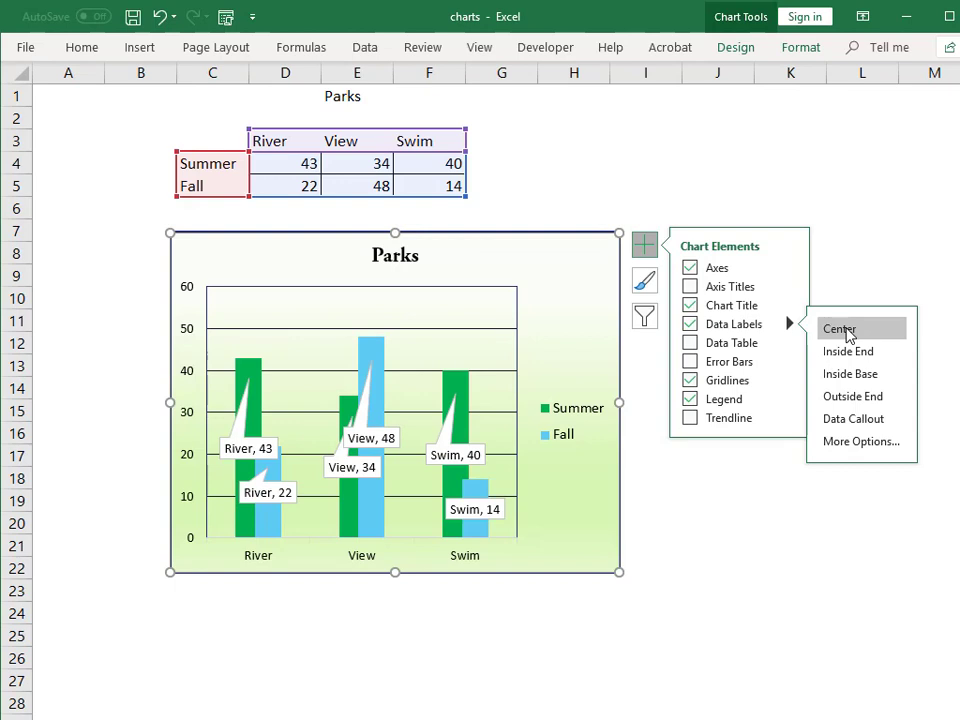
click(690, 324)
click(690, 324)
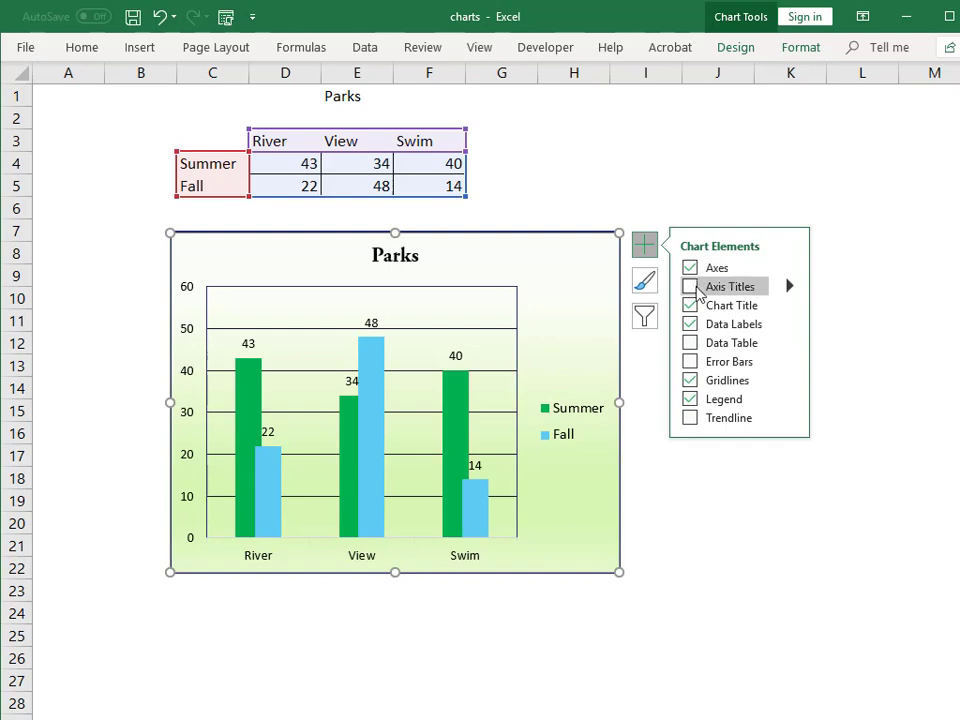
Turn the chart's gridlines off and on again, and add and remove the primary major vertical gridlines.
click(690, 380)
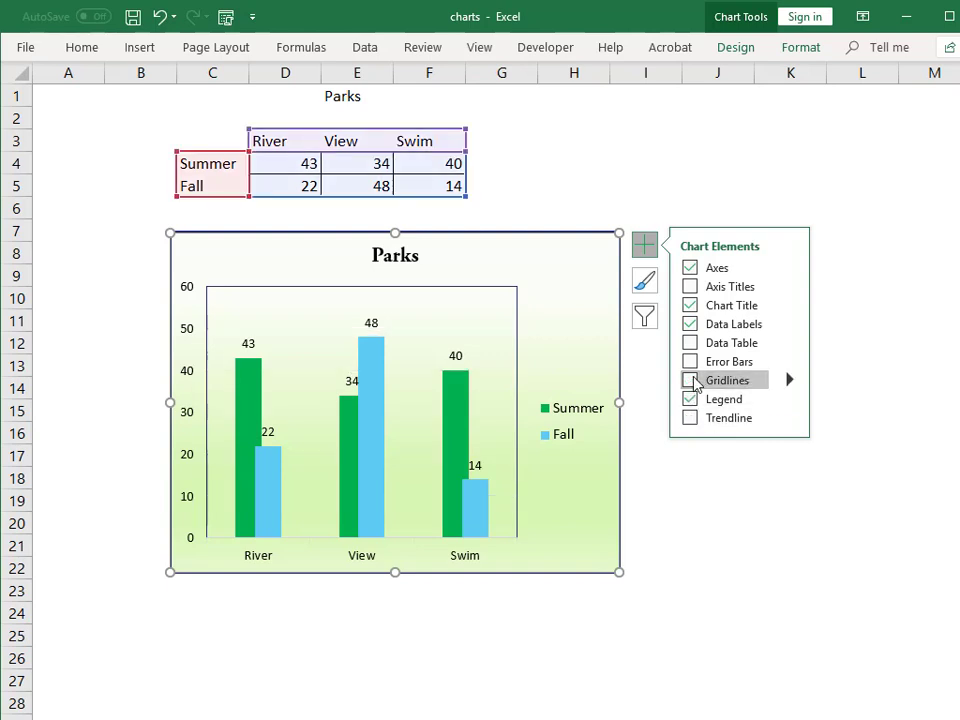
click(692, 381)
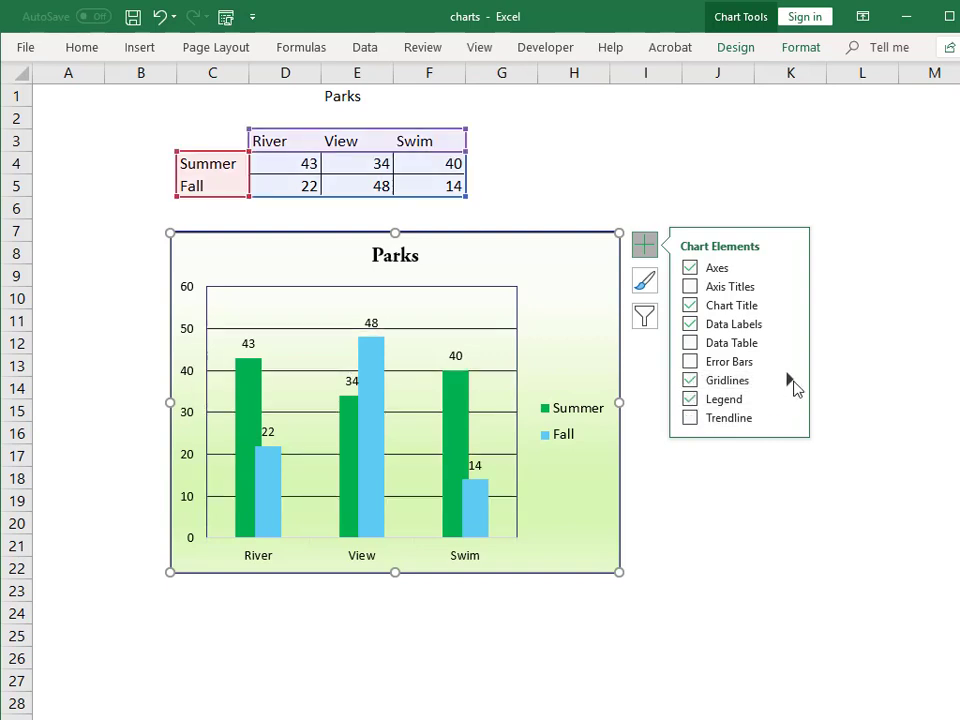
click(790, 381)
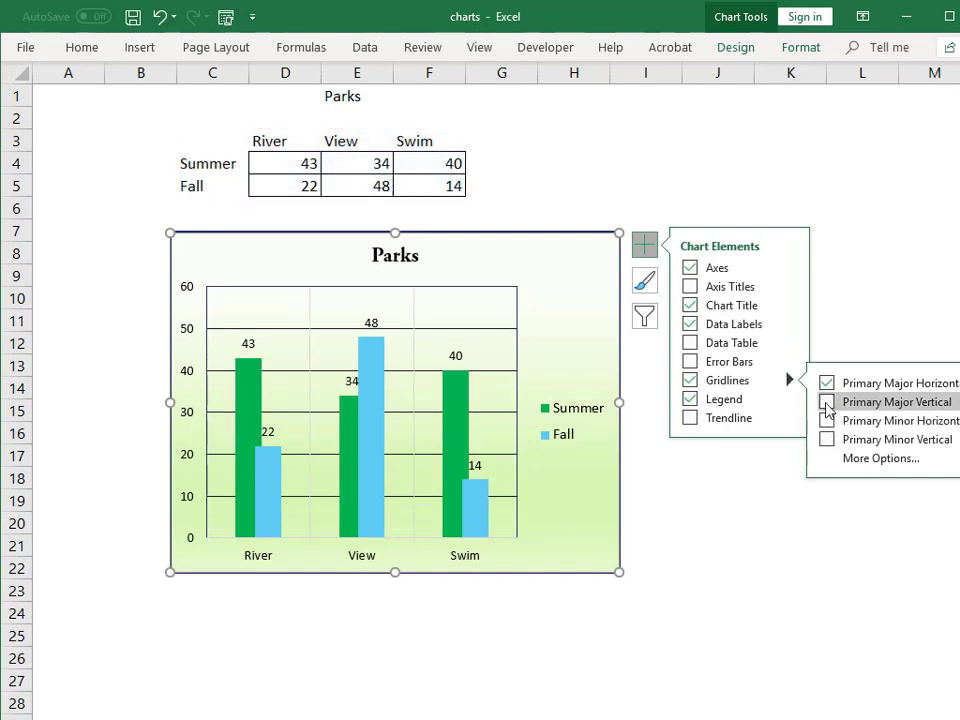
click(827, 402)
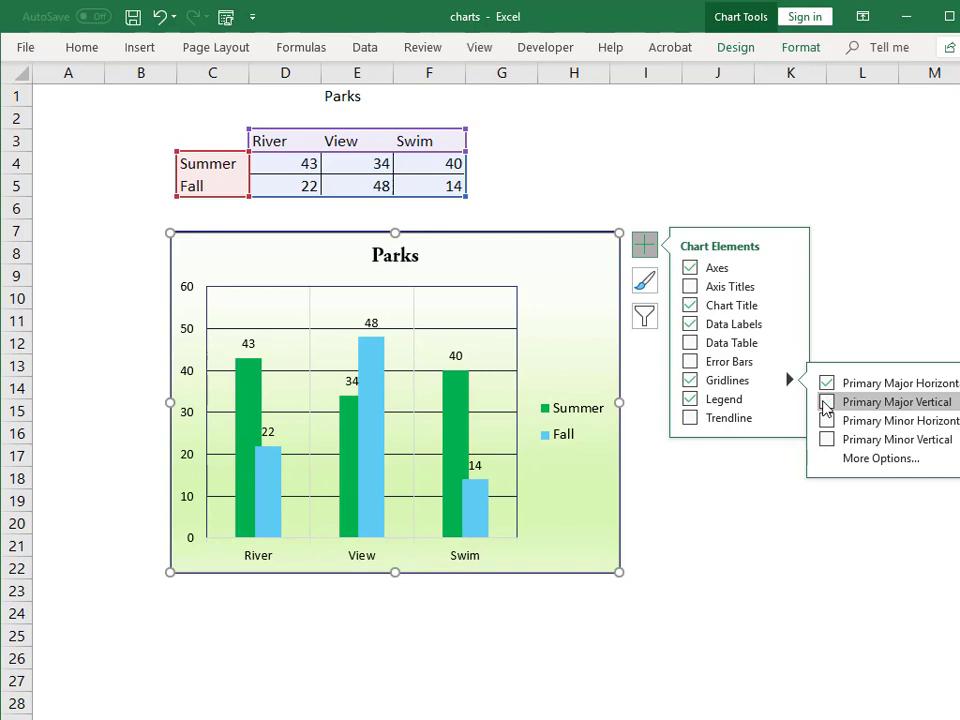
click(826, 403)
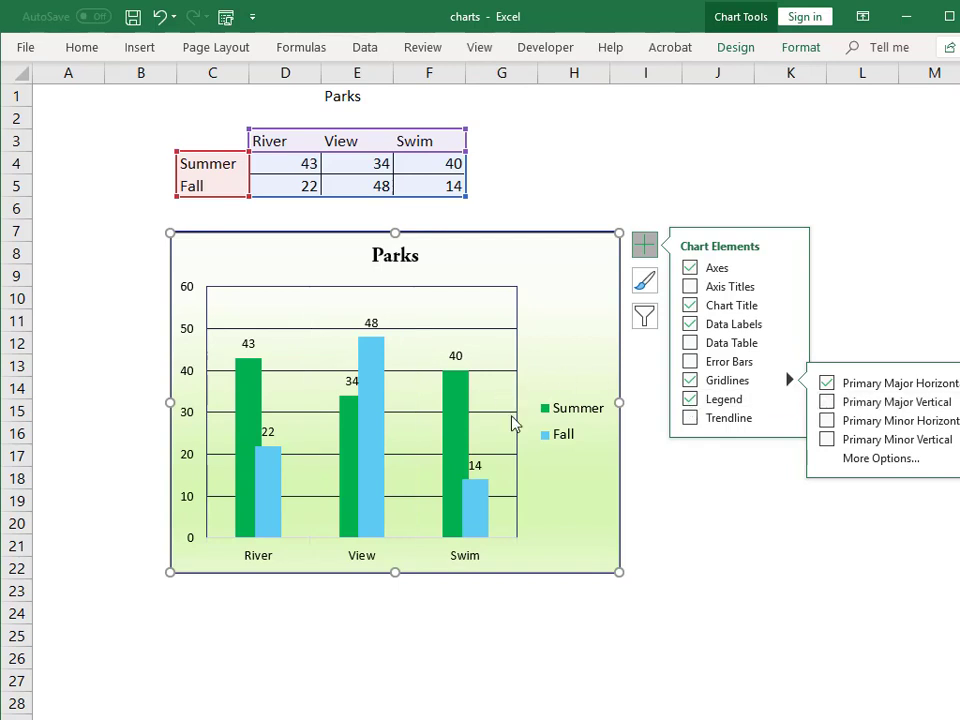
Turn the chart's legend off and on again, and set the legend's font size to 10.5.
click(688, 401)
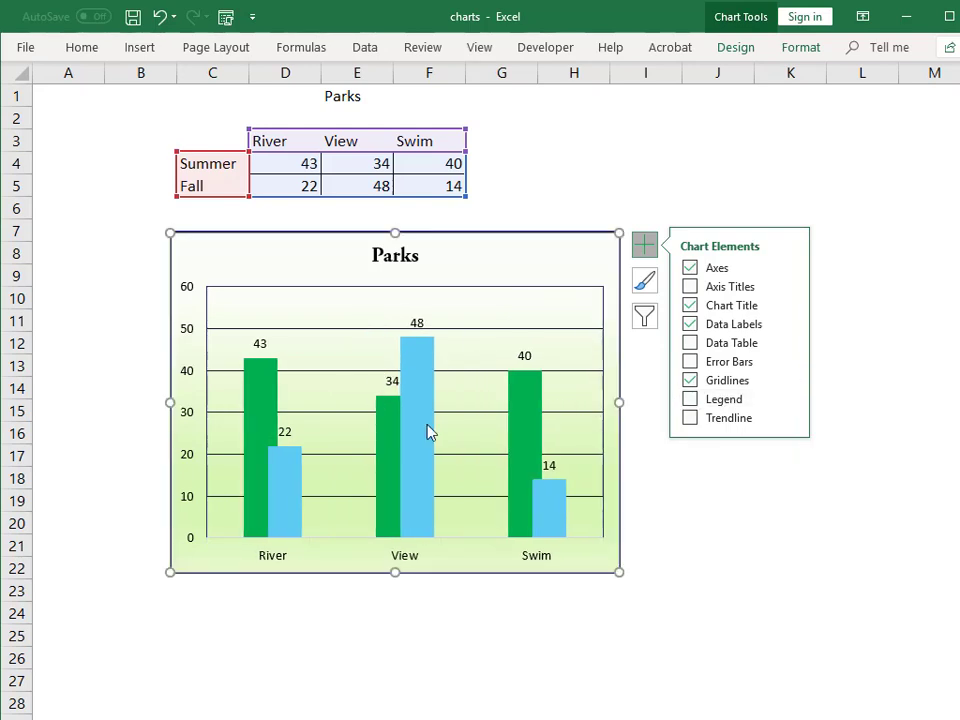
click(690, 400)
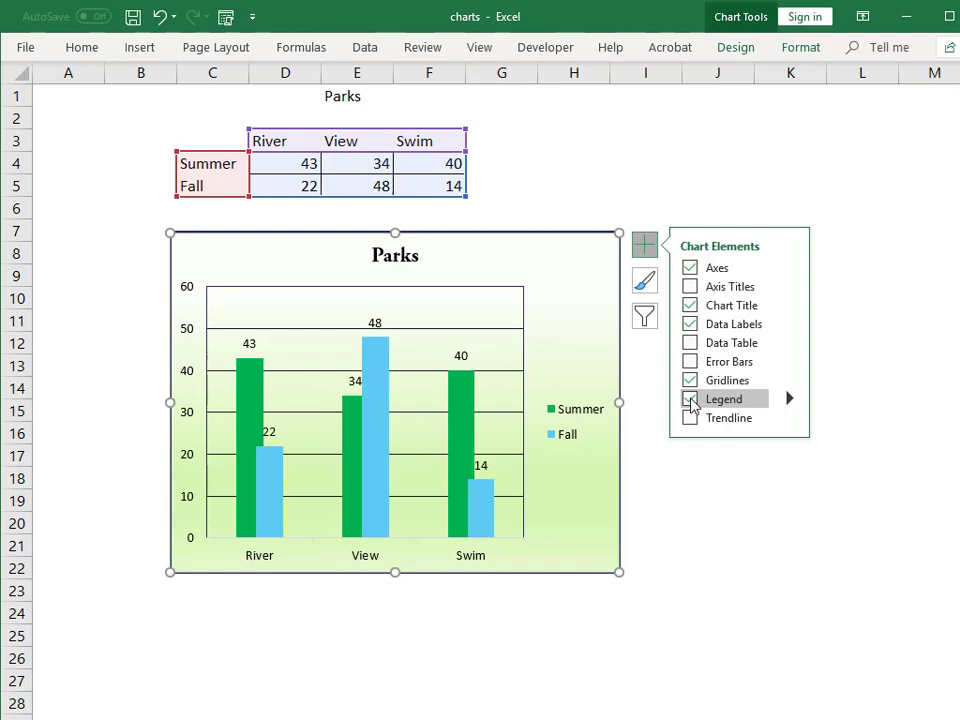
click(580, 418)
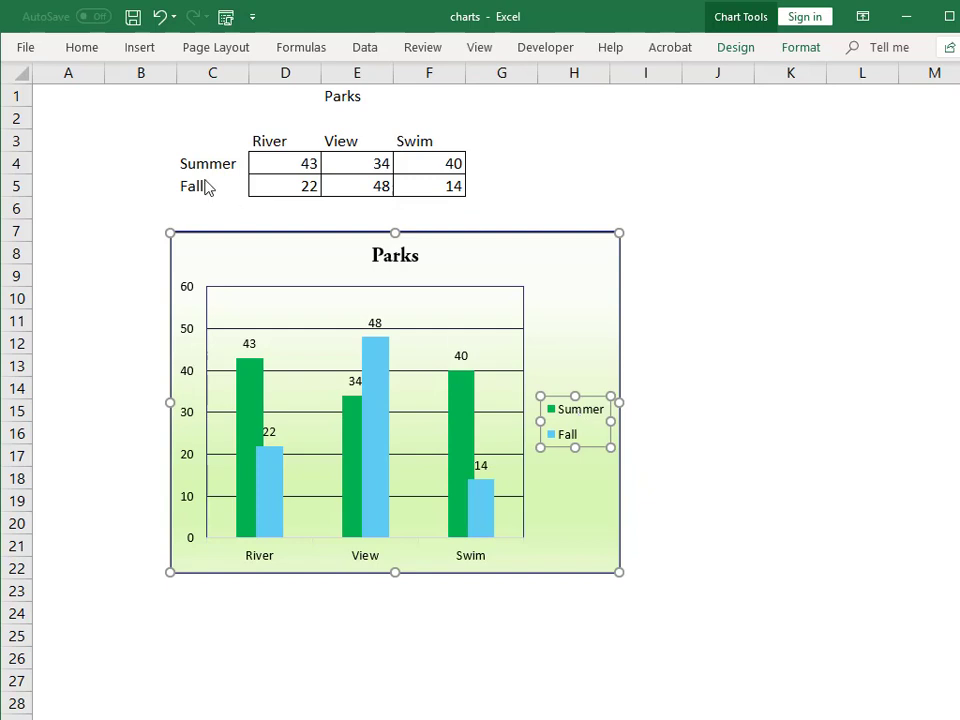
click(84, 50)
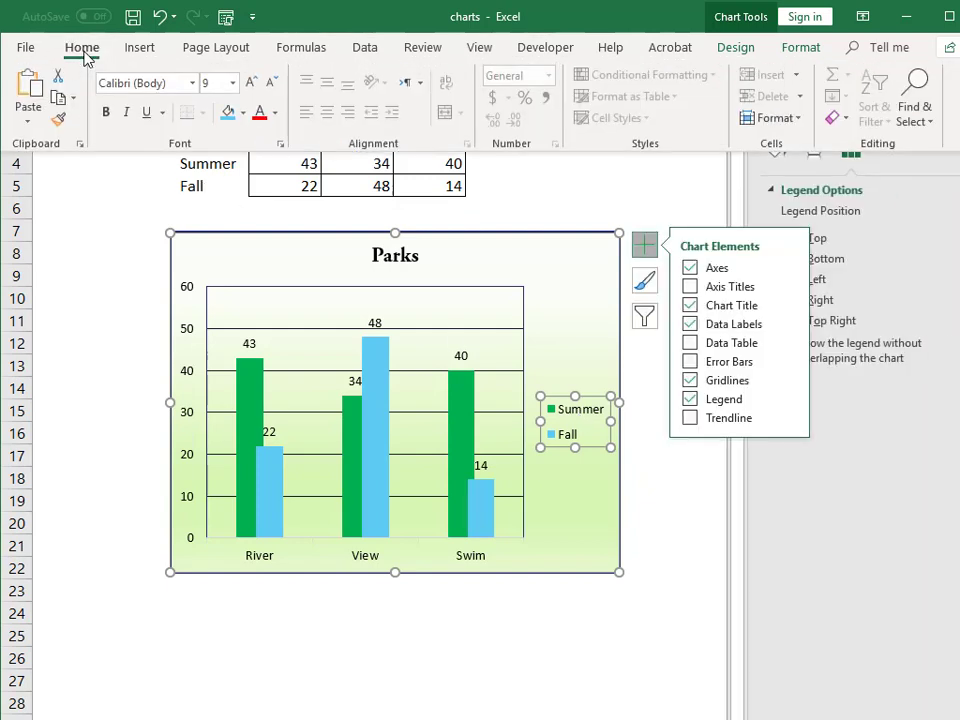
click(233, 88)
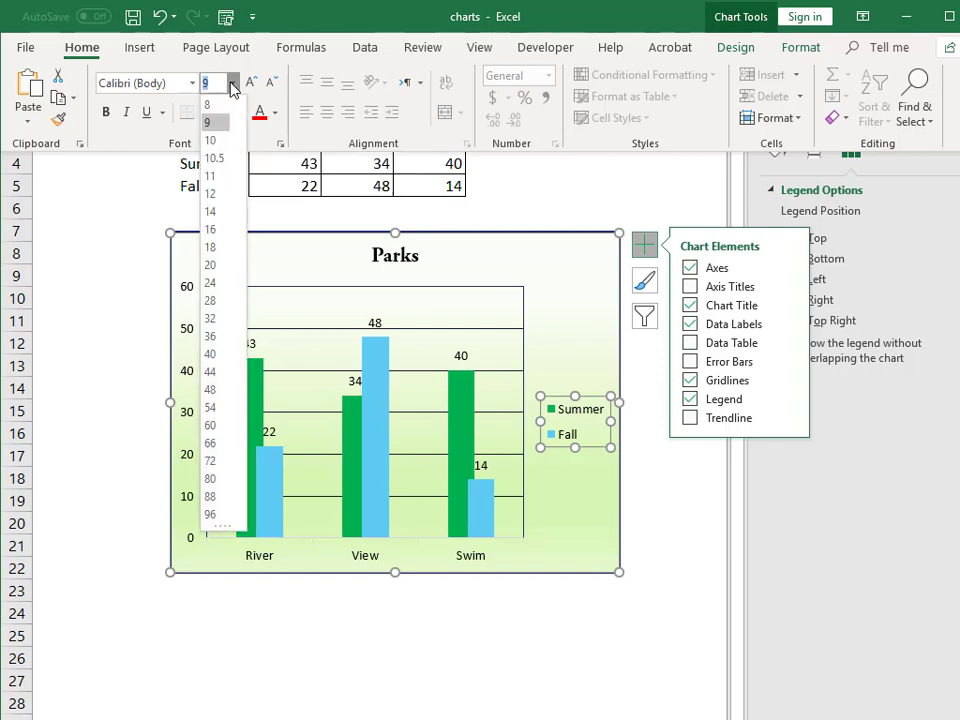
click(213, 160)
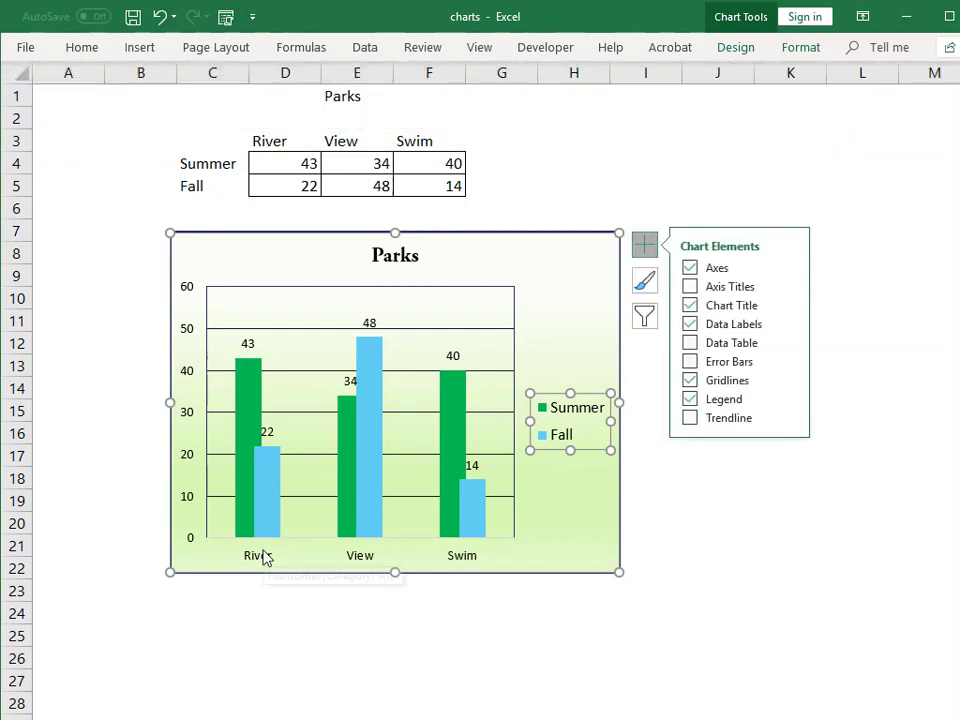
Format the horizontal axis labels River, View and Swim in red, bold, size 10 text.
click(265, 557)
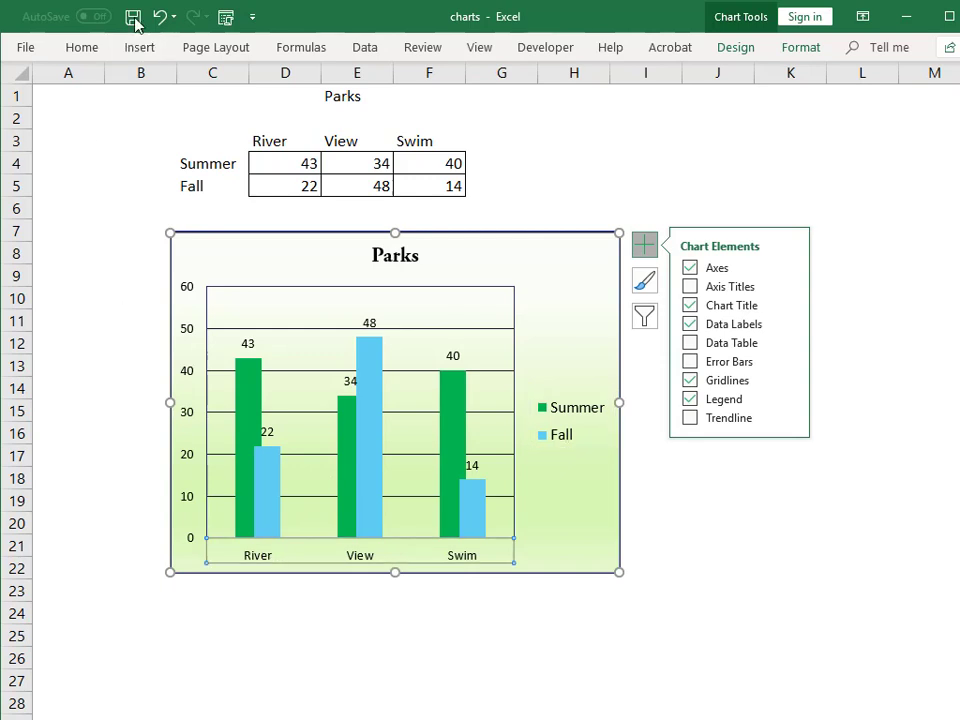
click(84, 50)
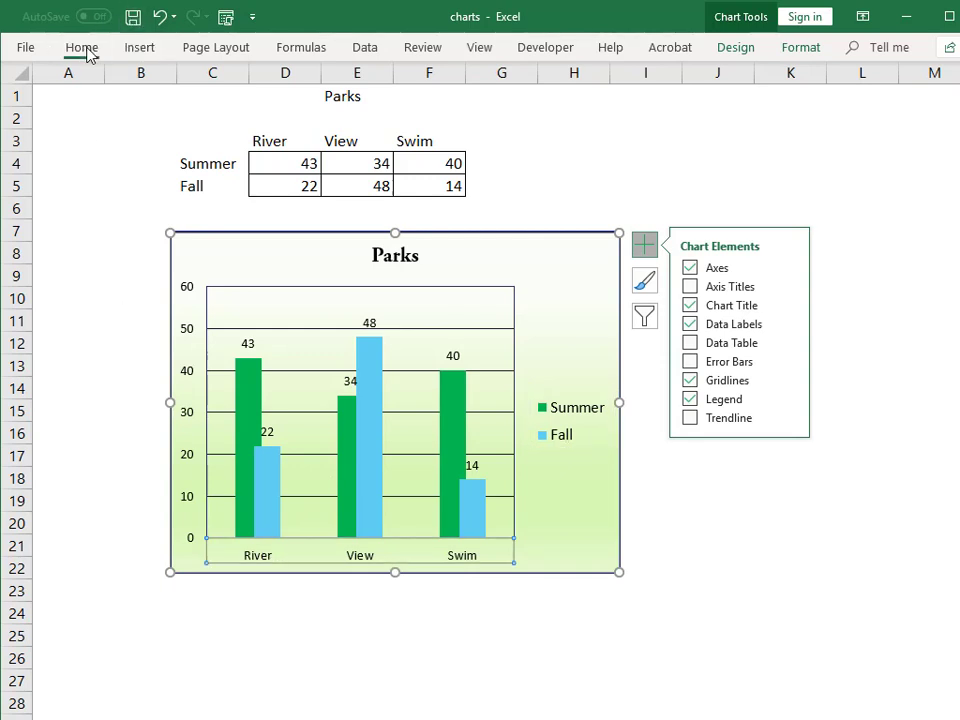
click(84, 50)
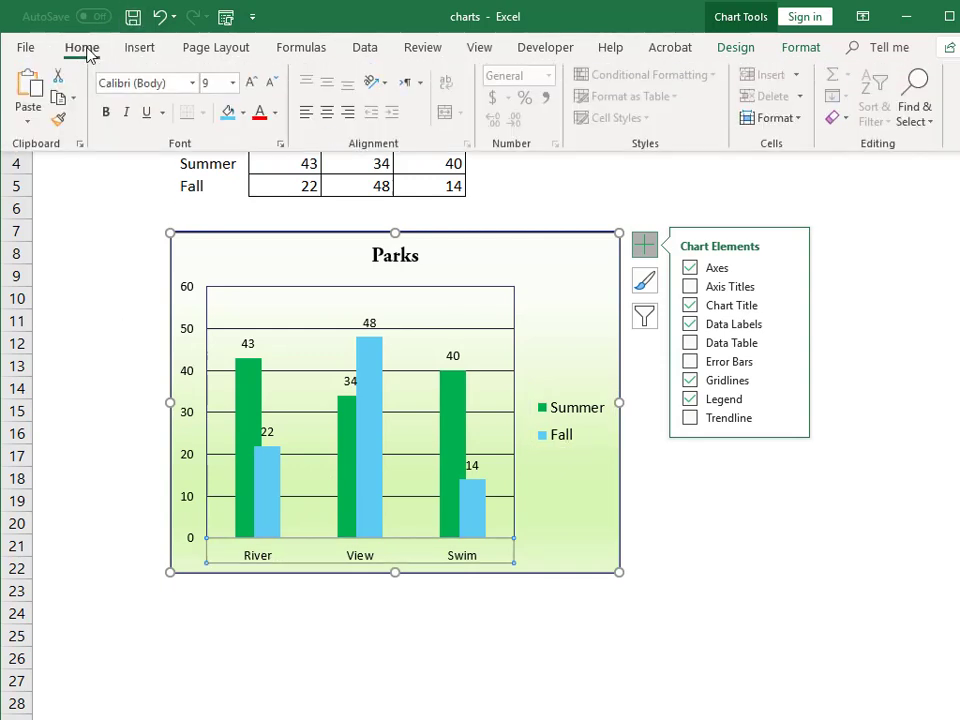
click(259, 118)
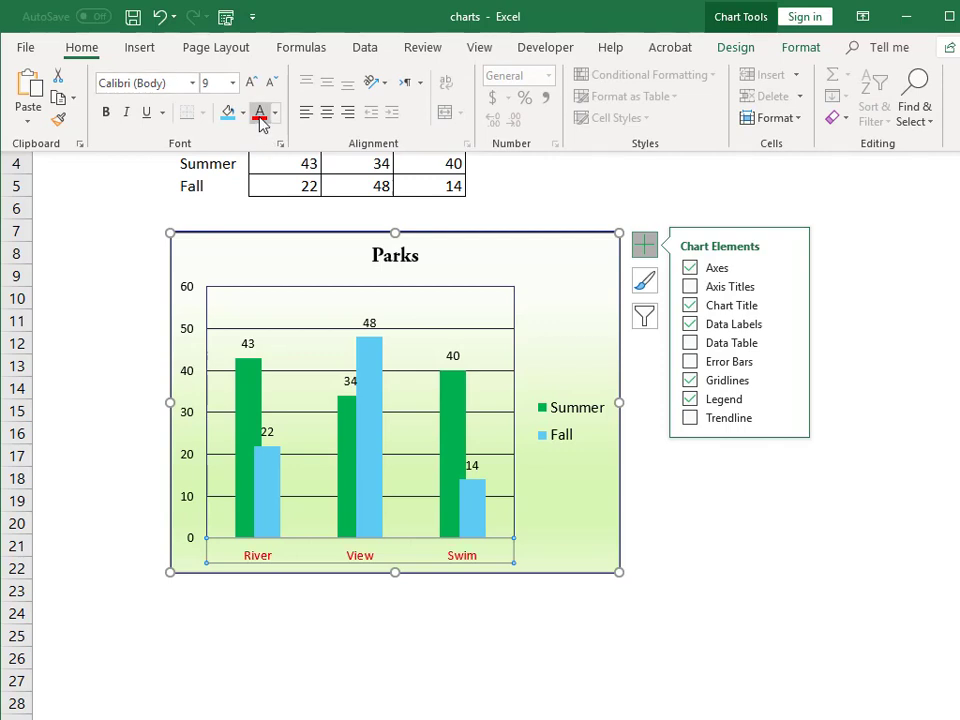
click(104, 115)
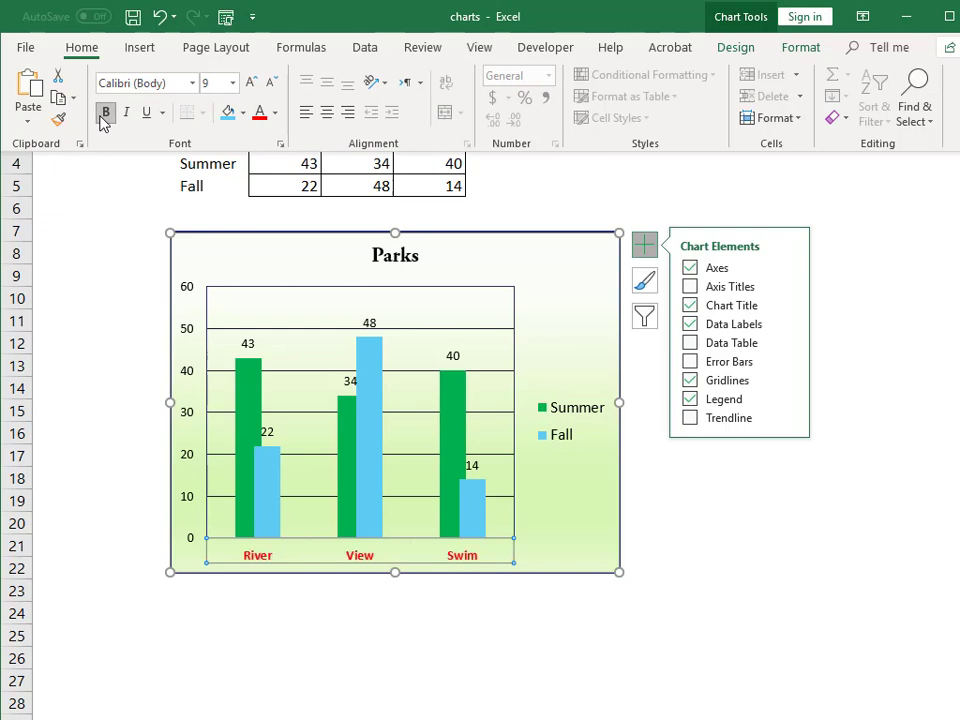
click(252, 82)
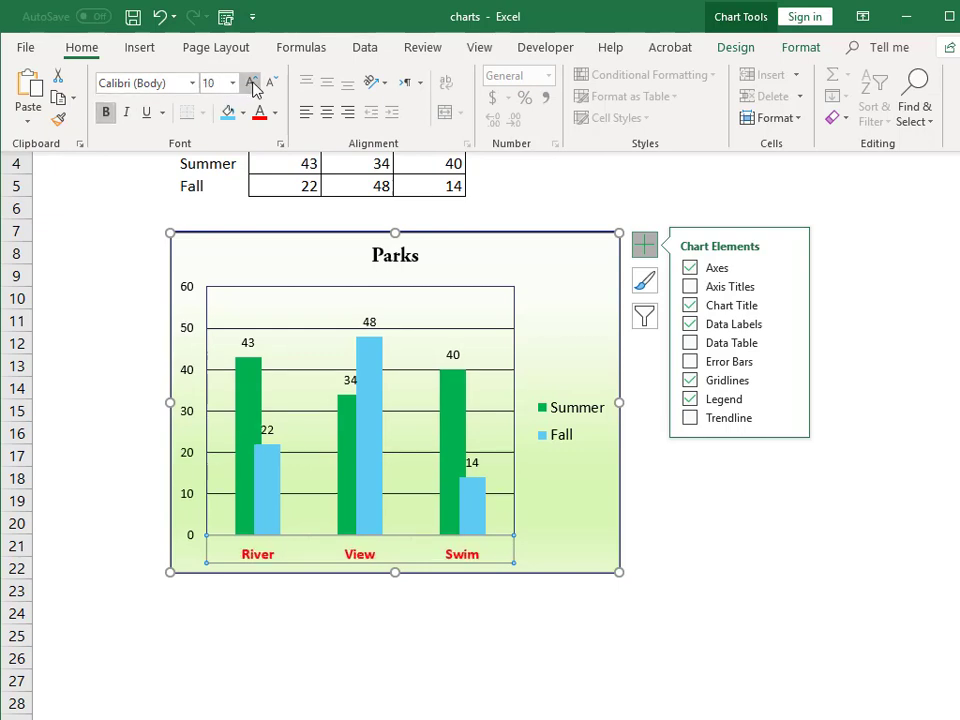
click(307, 628)
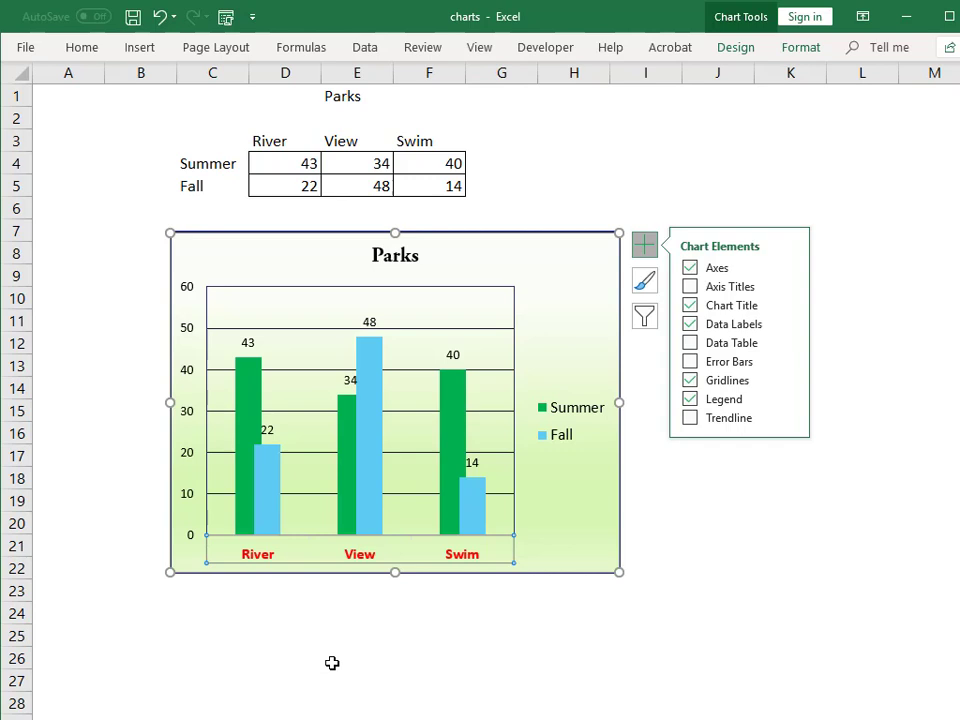
Change the Parks chart from clustered columns to a clustered bar chart with River, View and Swim as categories.
click(573, 502)
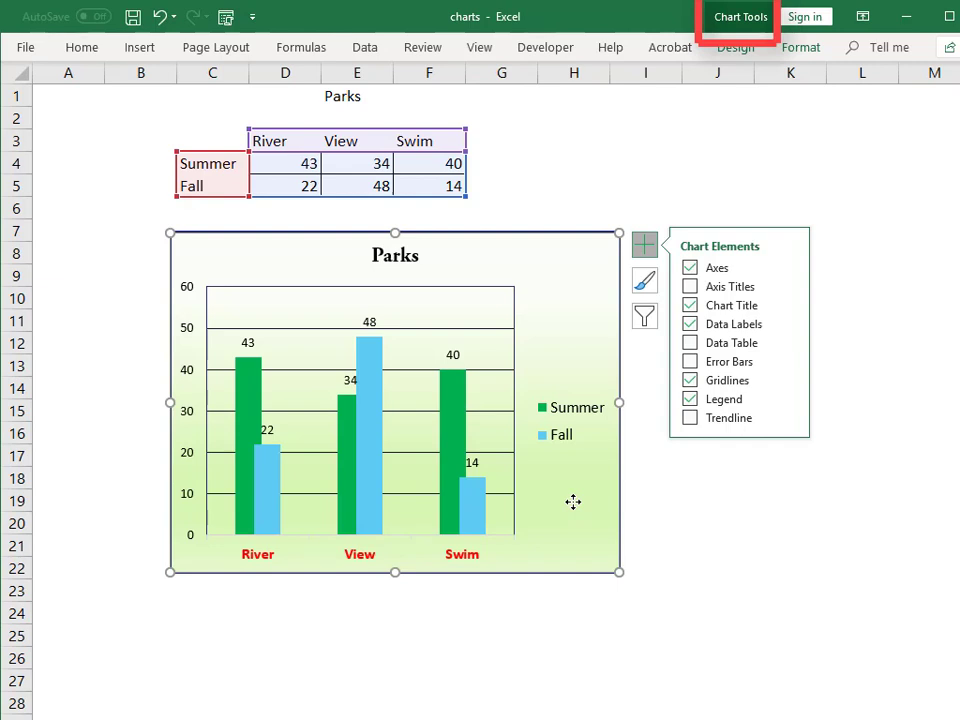
click(737, 52)
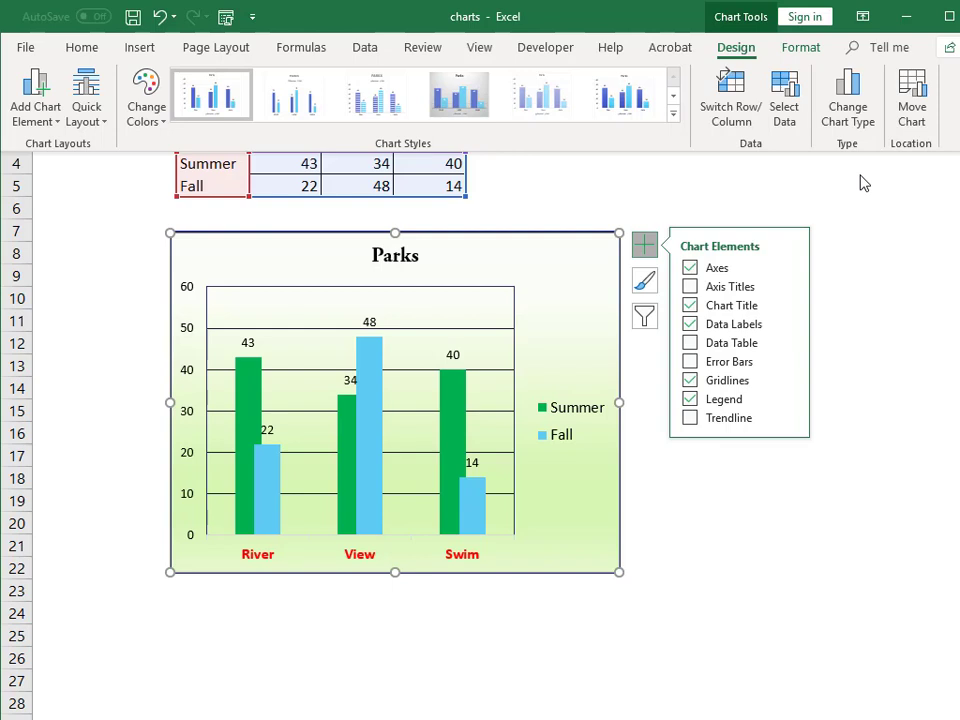
click(853, 113)
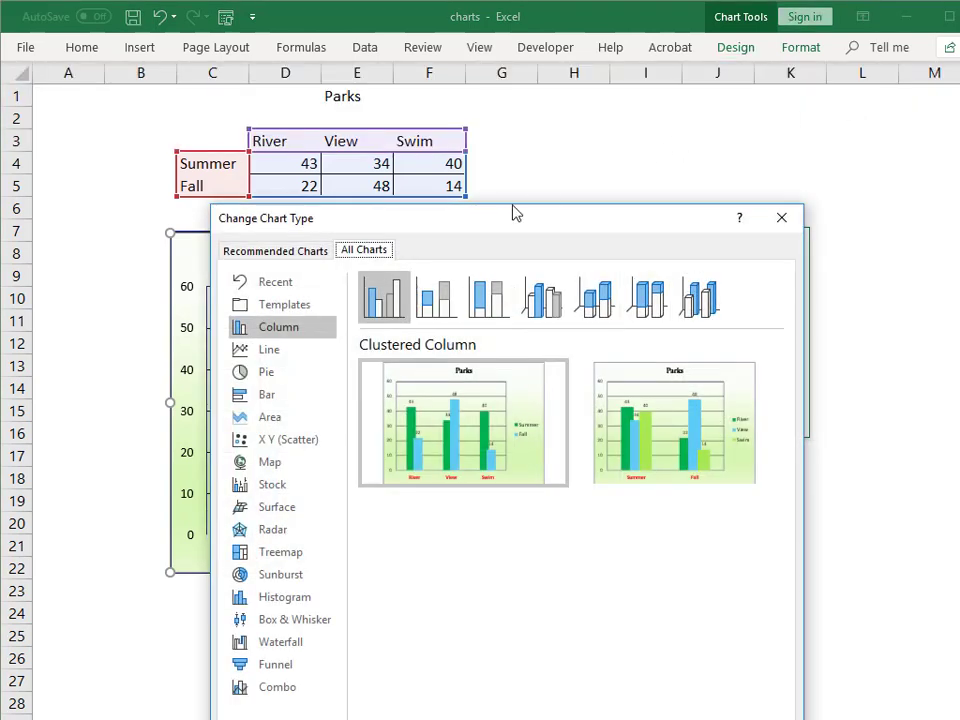
click(260, 398)
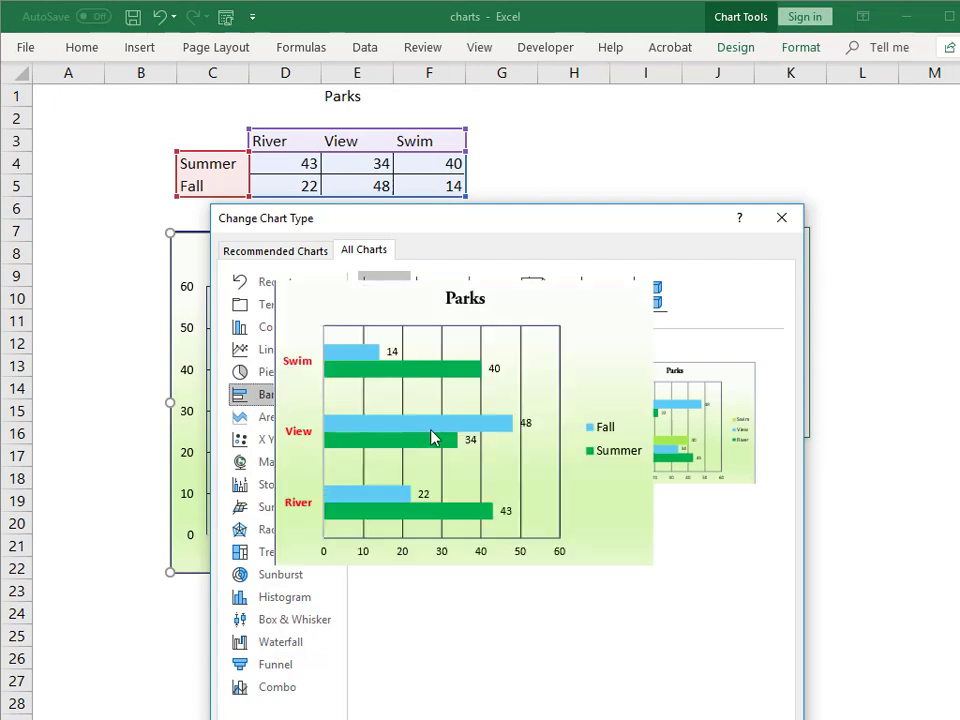
double_click(432, 437)
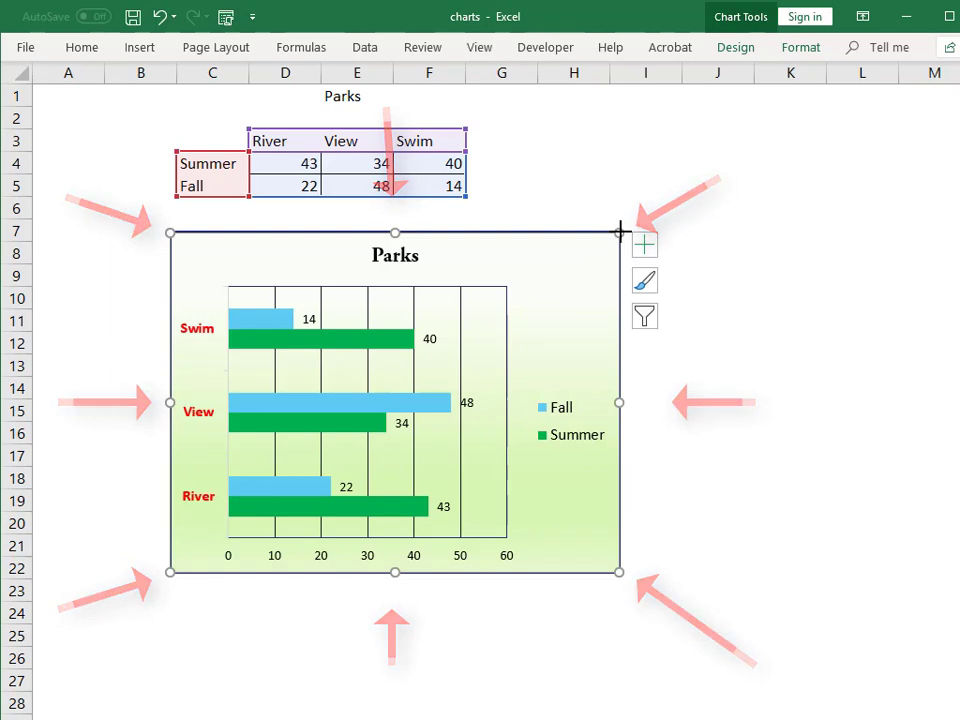
Move and resize the Parks chart below the data so it spans from column B to the start of column I, rows 9 to 21.
drag(569, 262, 514, 275)
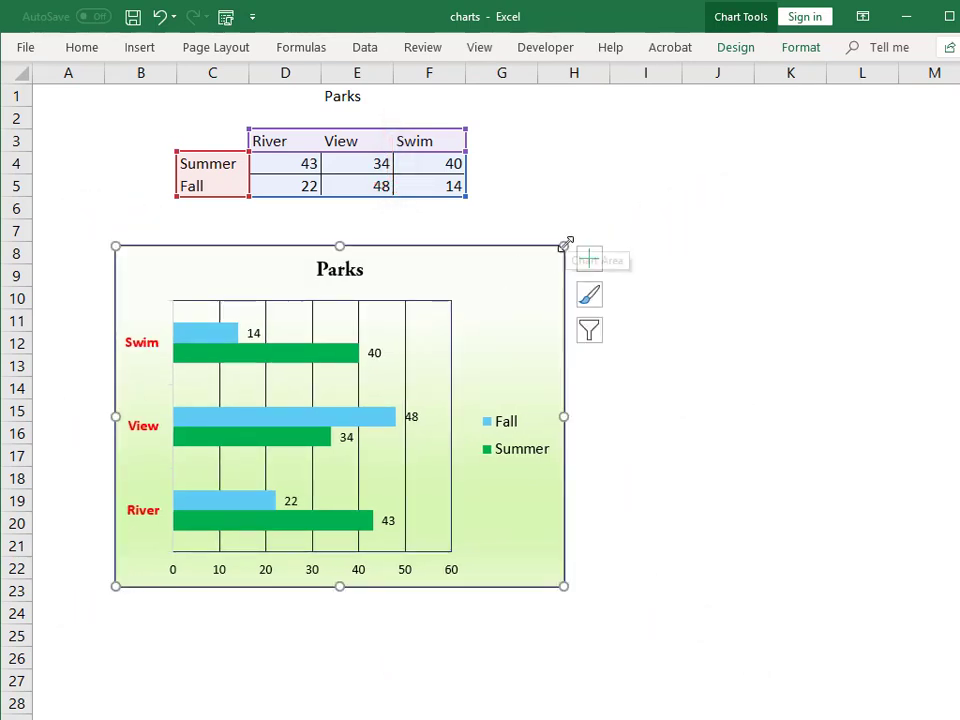
drag(564, 246, 503, 272)
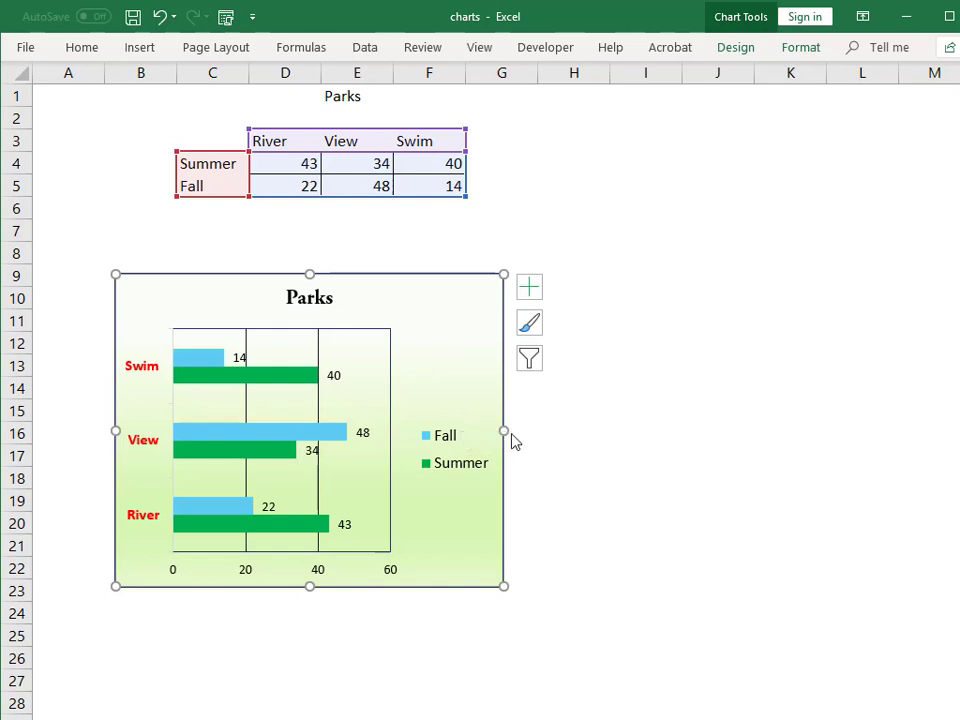
mouse_move(505, 431)
mouse_down()
mouse_move(686, 452)
mouse_move(818, 443)
mouse_up()
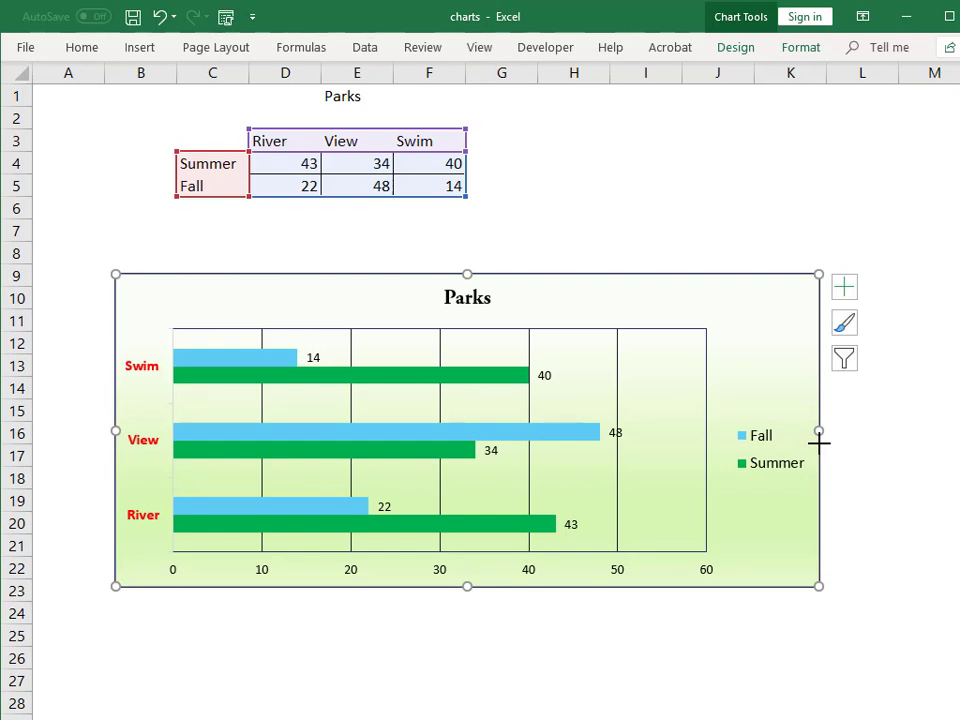
drag(117, 587, 394, 463)
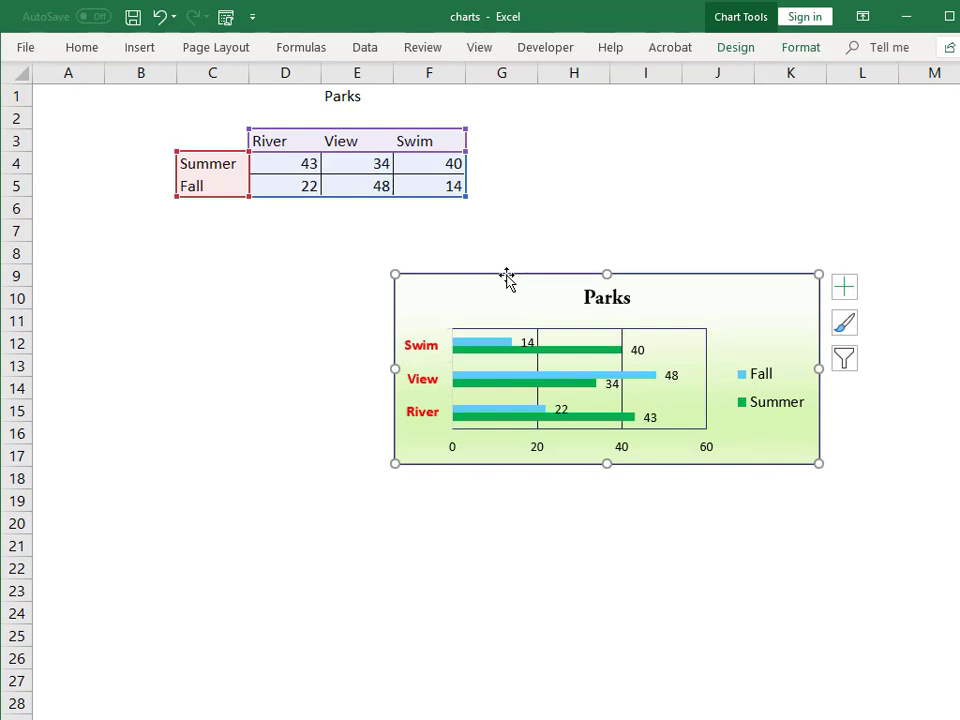
drag(507, 278, 253, 261)
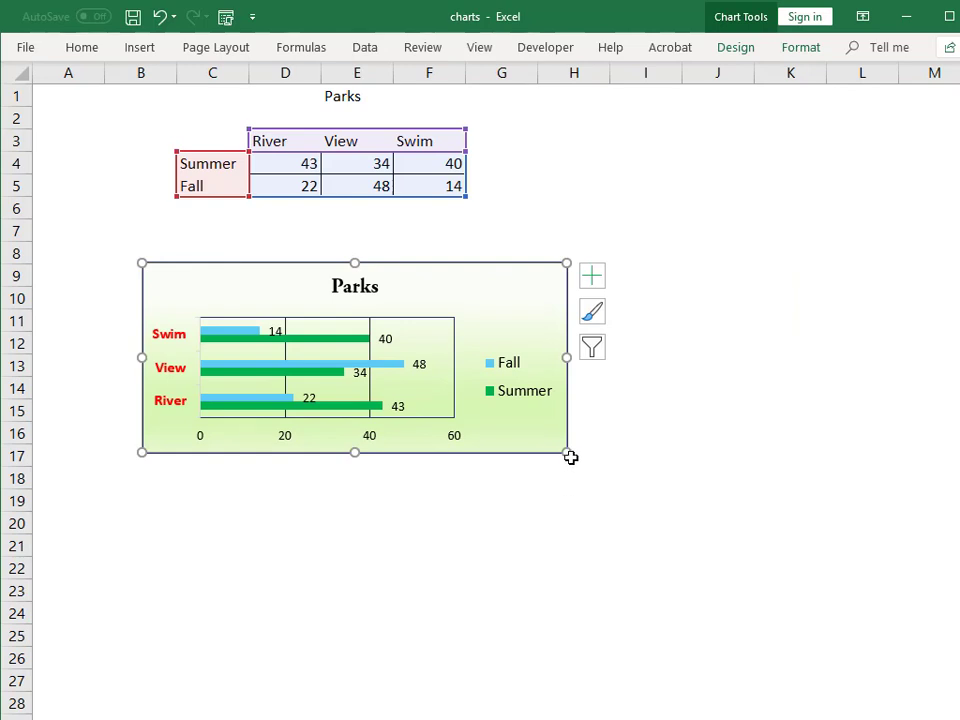
drag(567, 453, 617, 556)
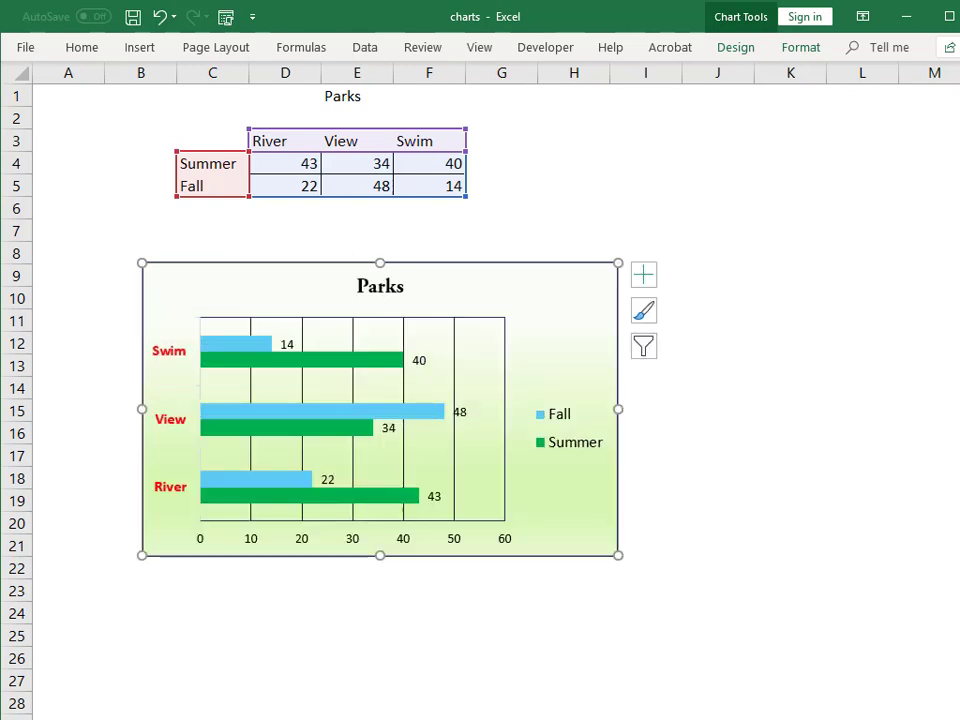
Try deleting and restoring the whole Parks chart, and remove it from the worksheet.
click(527, 269)
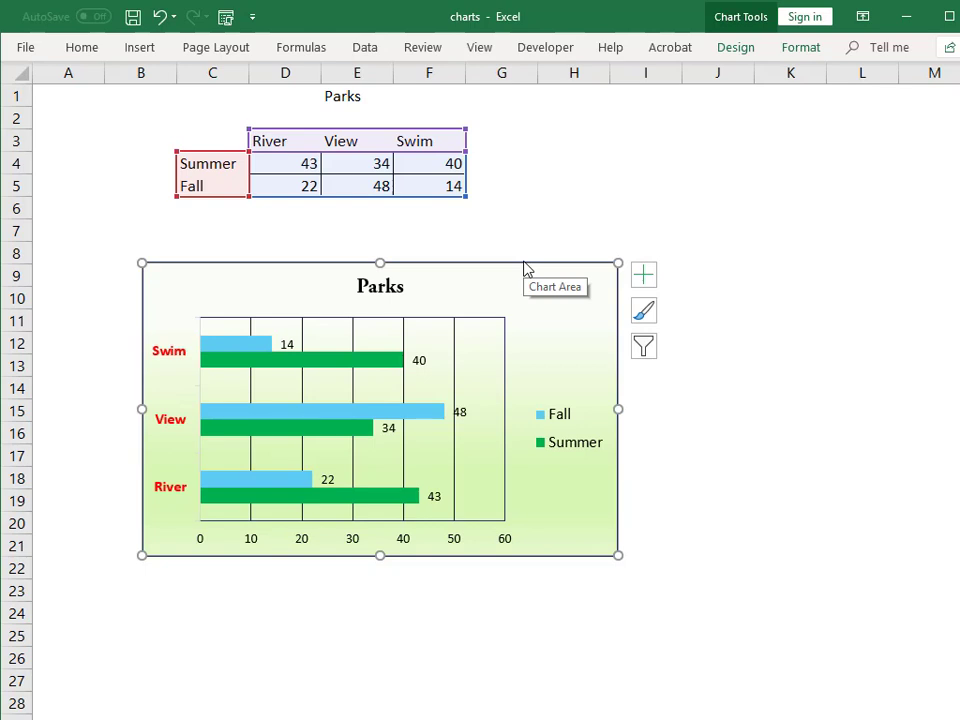
key(Delete)
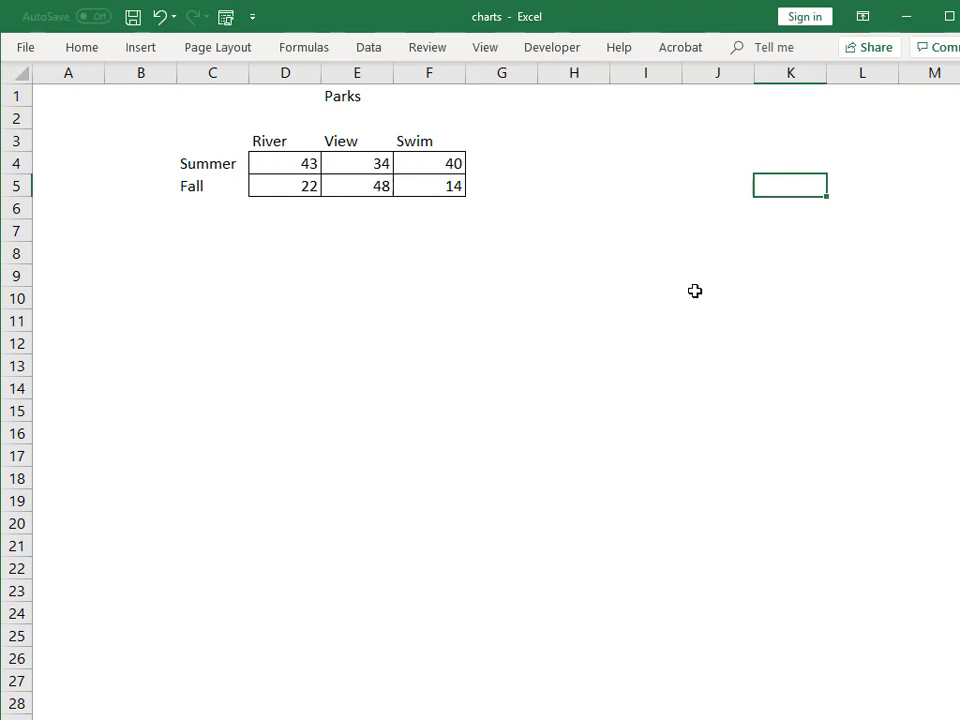
key(ctrl+z)
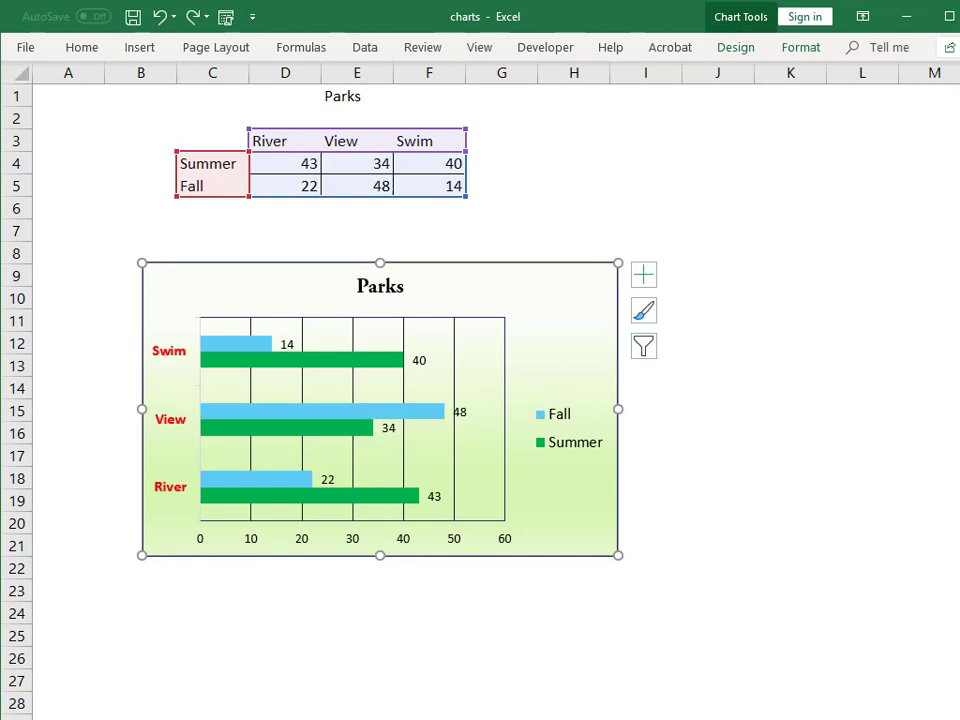
click(532, 265)
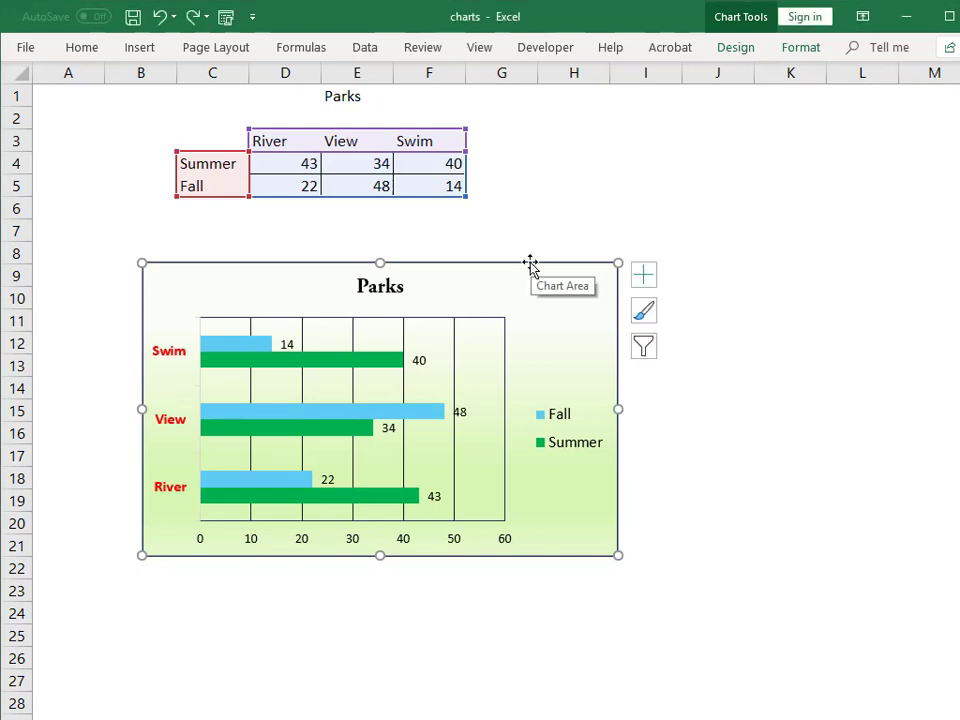
key(Delete)
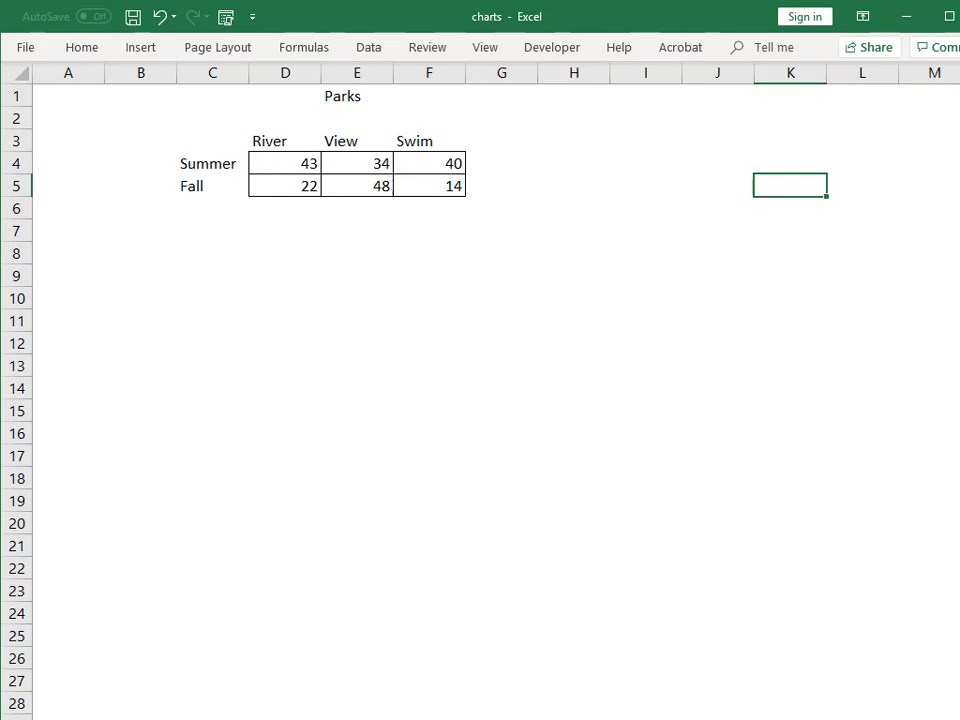
Insert the recommended Clustered Column chart for the parks data in C3:F5.
ctrl+scroll(480, 390, up, 1)
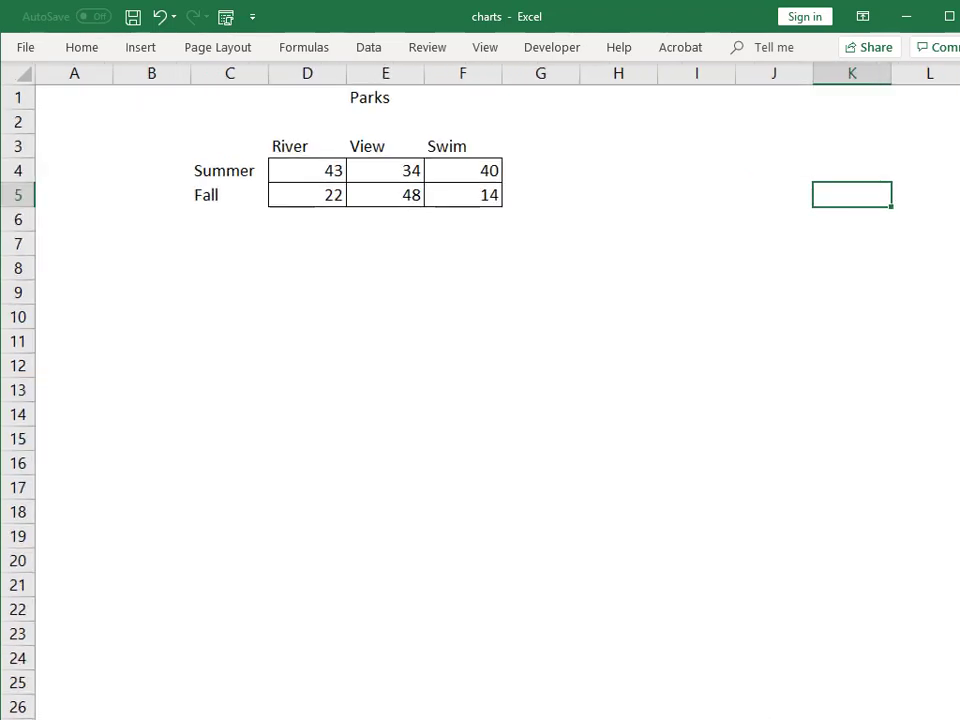
ctrl+scroll(480, 390, up, 3)
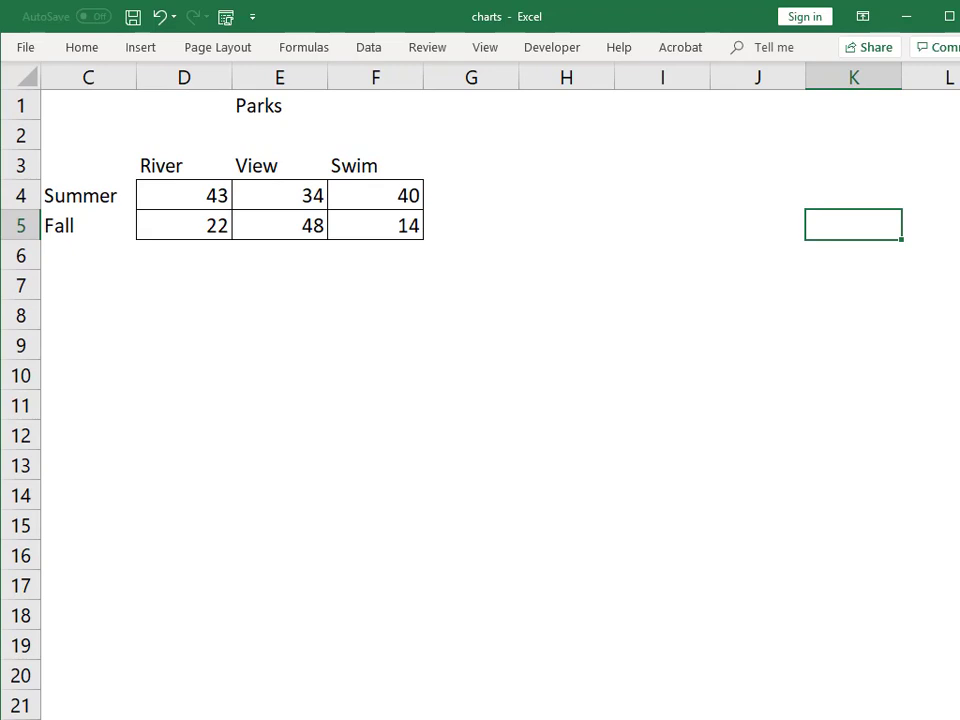
scroll(480, 390, left, 2)
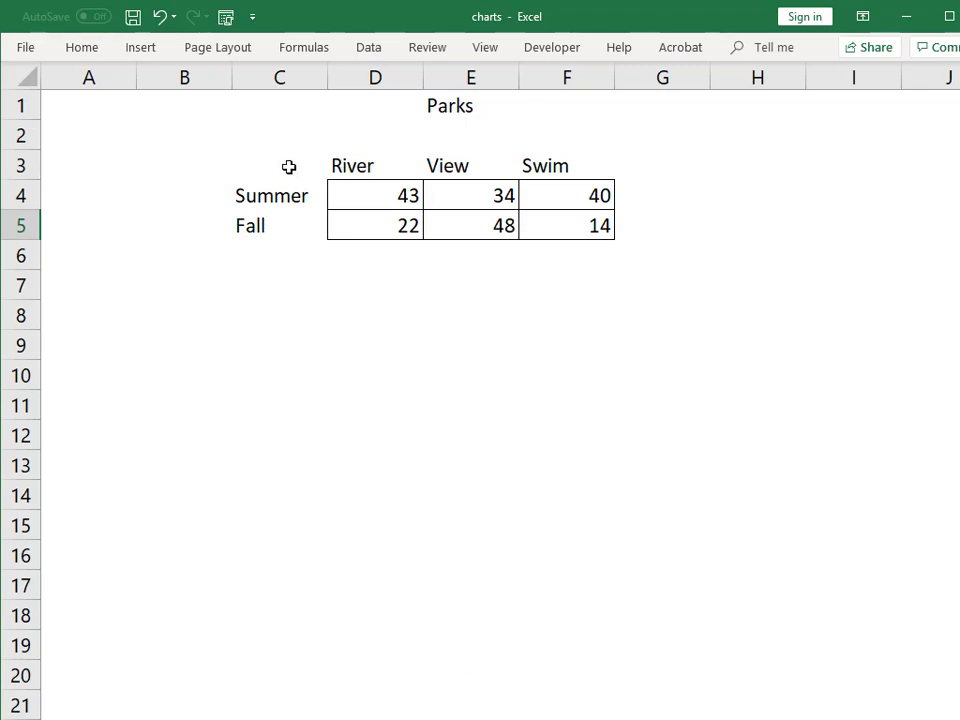
drag(278, 165, 597, 226)
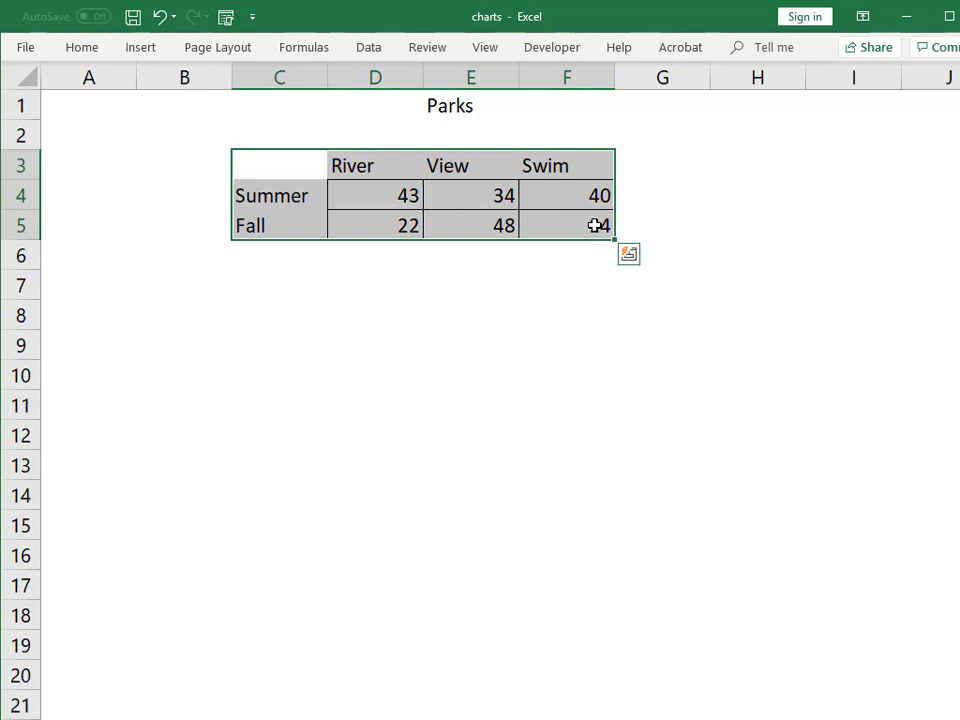
click(142, 50)
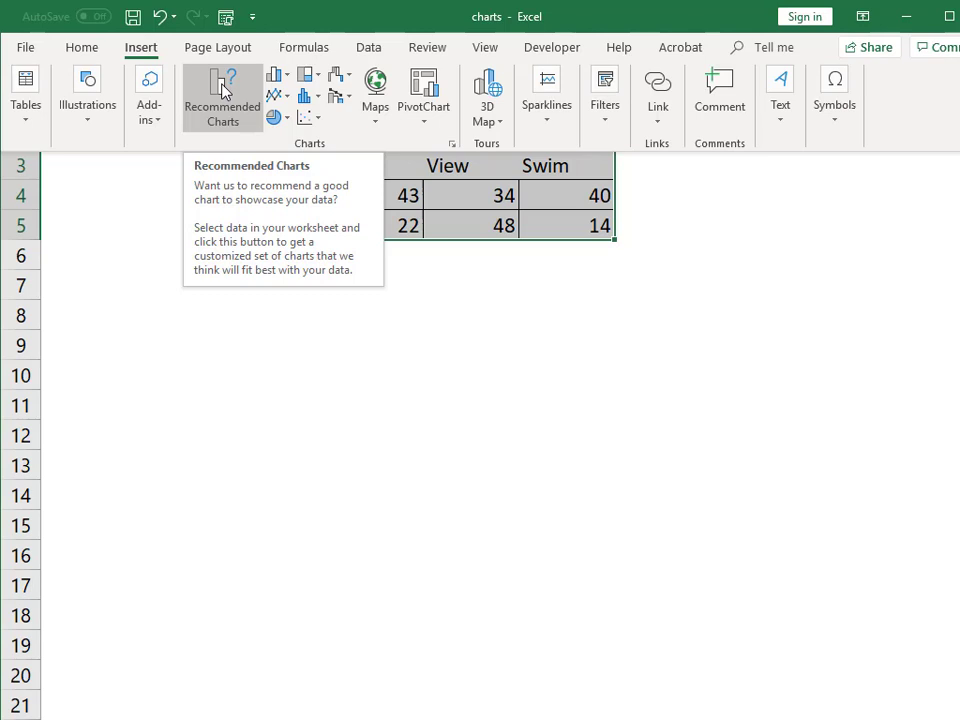
key(ctrl+F1)
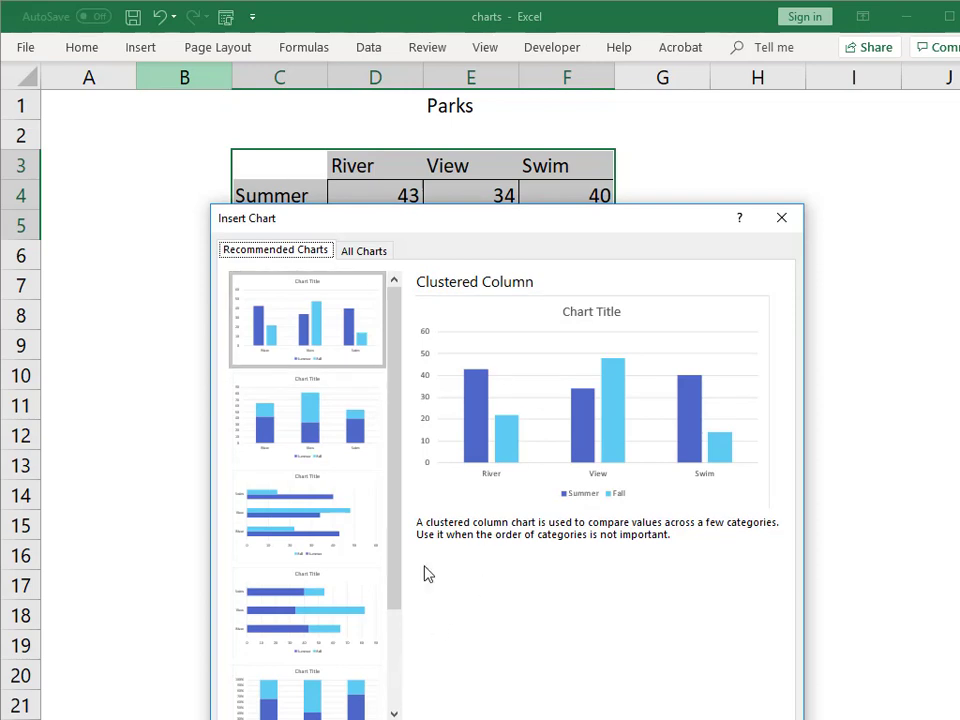
drag(649, 219, 706, 156)
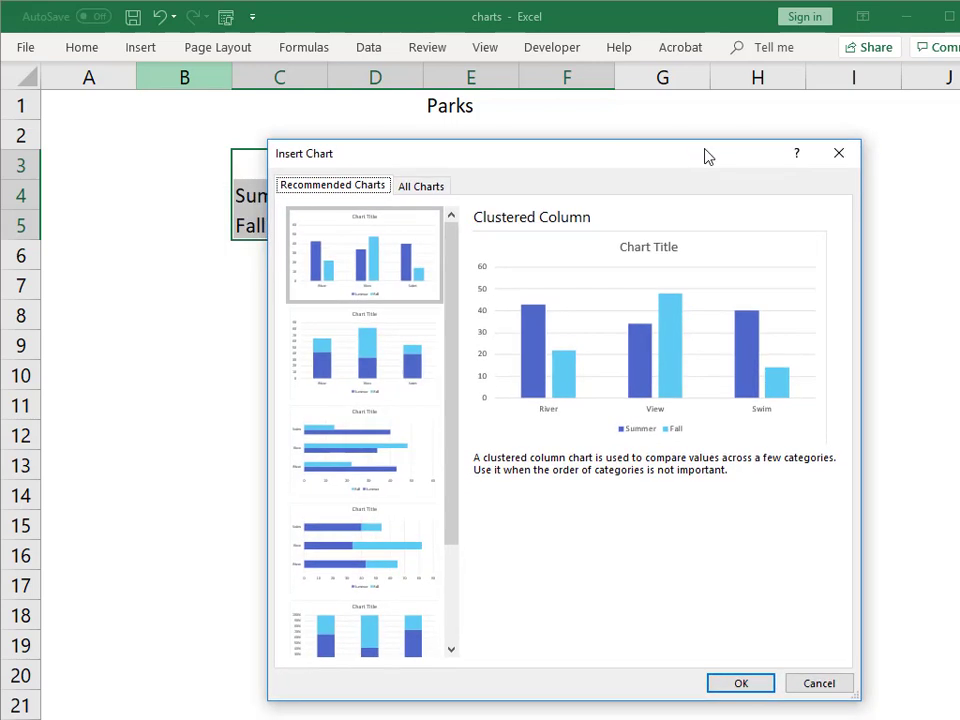
click(739, 684)
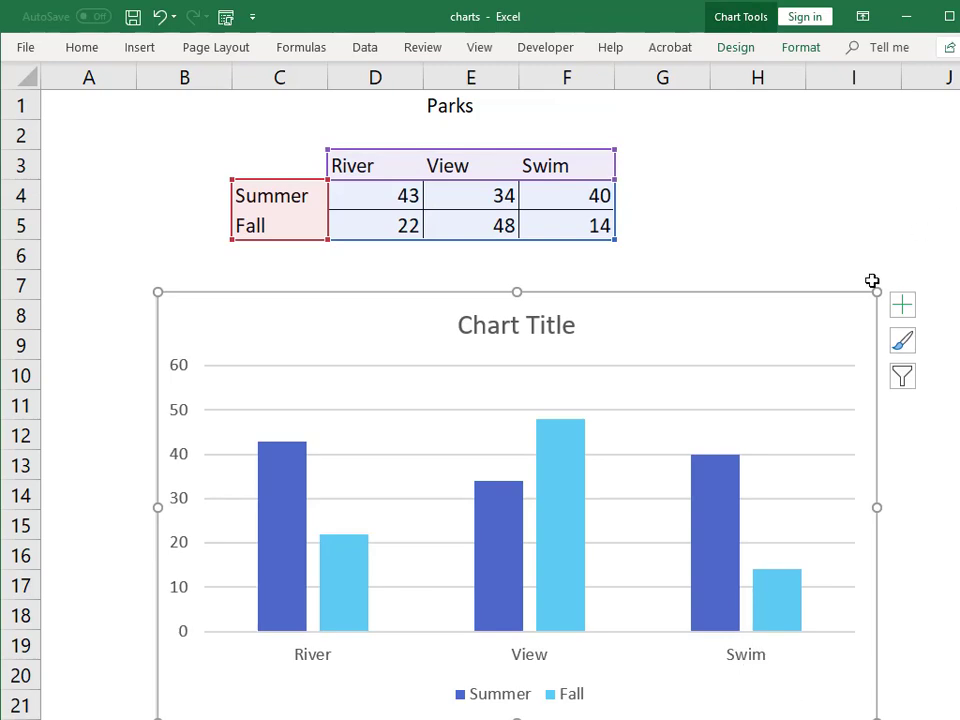
Shrink the new chart and move it below the data, spanning from column B to the start of column H, rows 7 to 19.
drag(878, 293, 711, 326)
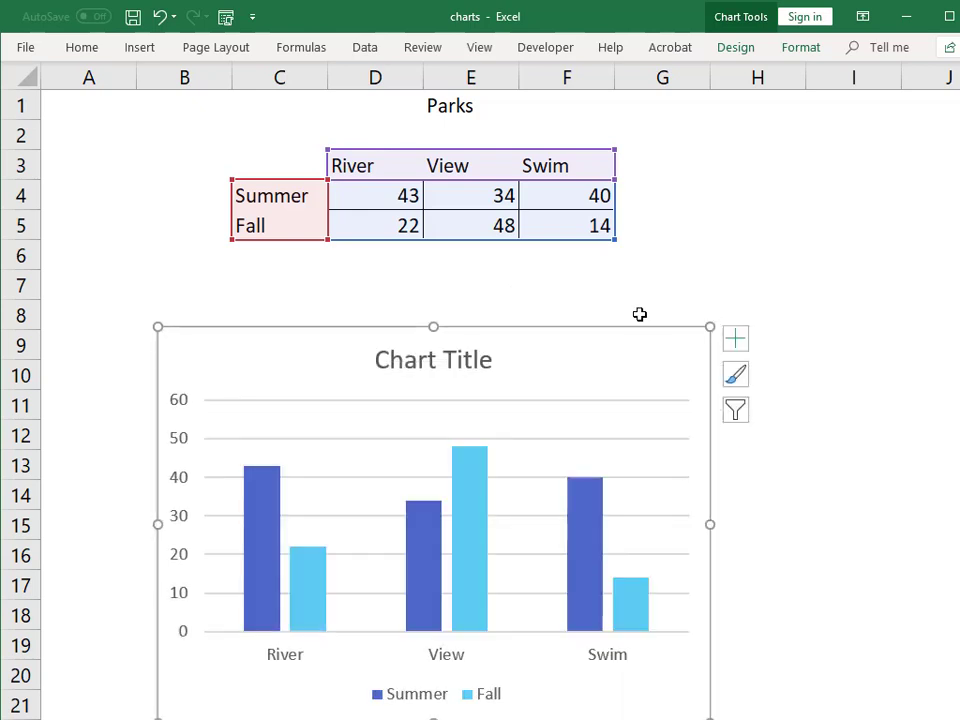
drag(628, 333, 637, 274)
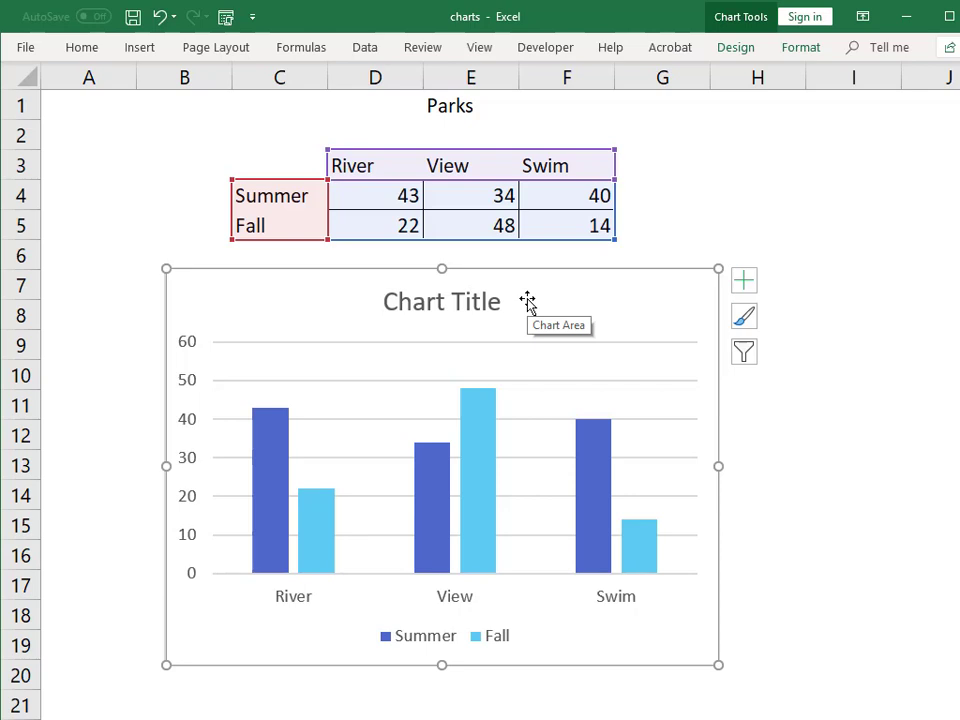
Try hiding the chart's title element and restore it.
click(745, 284)
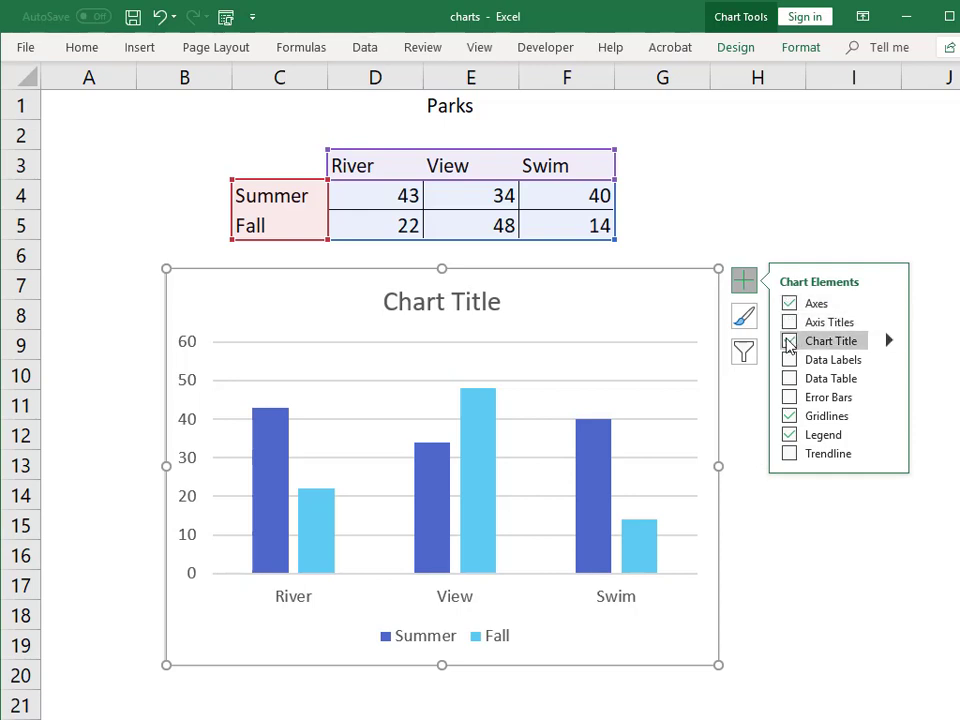
click(789, 341)
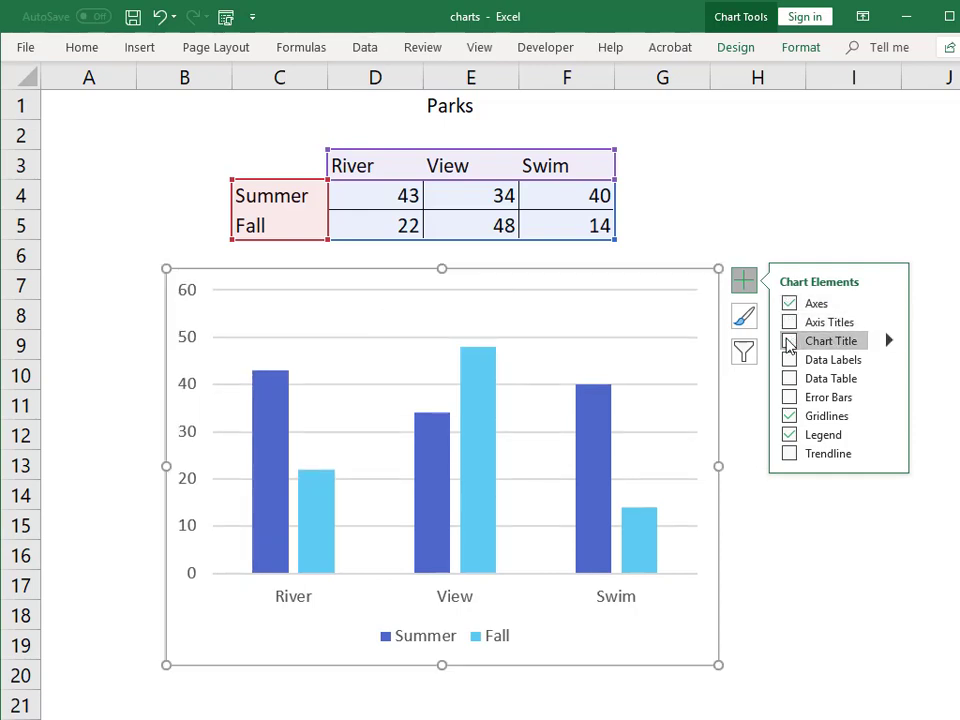
click(789, 341)
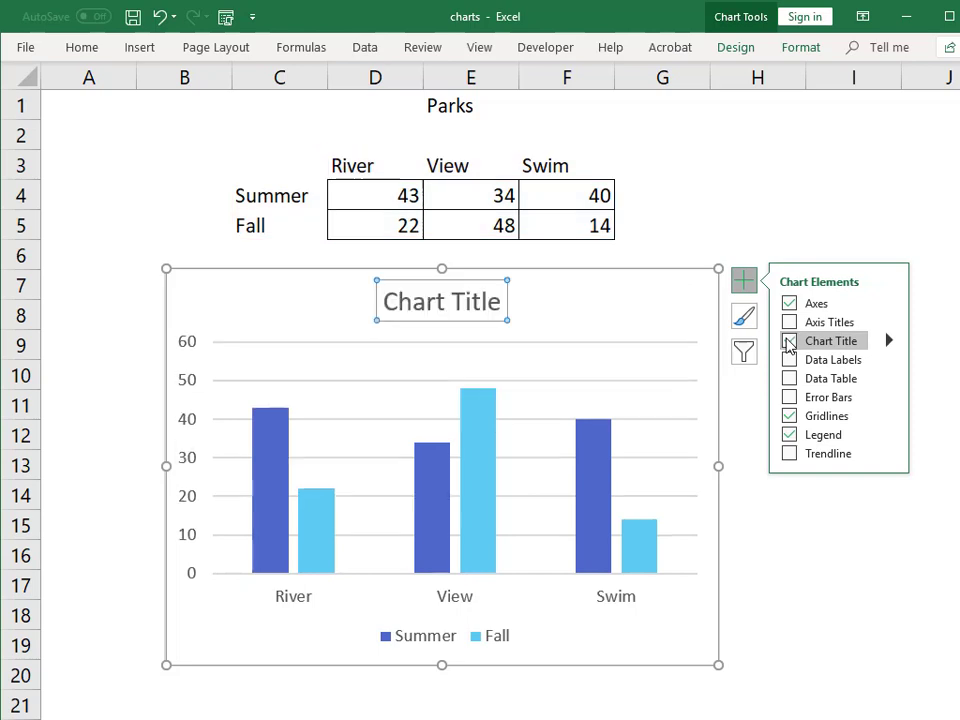
Replace the placeholder chart title with Parks.
click(497, 306)
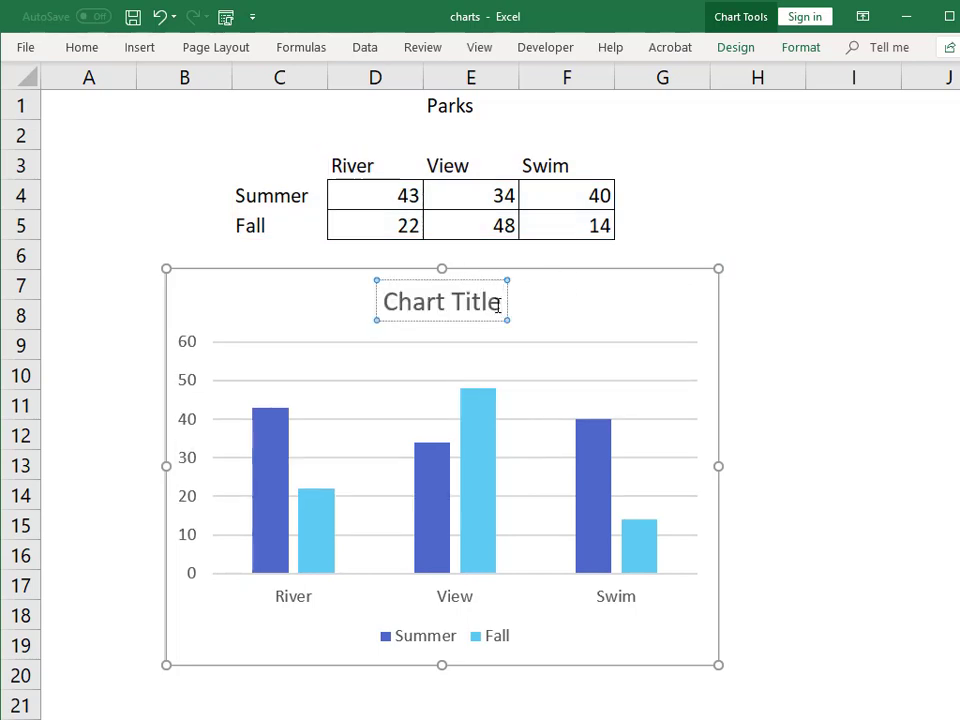
key(BackSpace)
key(BackSpace)
key(BackSpace)
key(BackSpace)
key(BackSpace)
key(BackSpace)
key(BackSpace)
key(BackSpace)
key(BackSpace)
key(BackSpace)
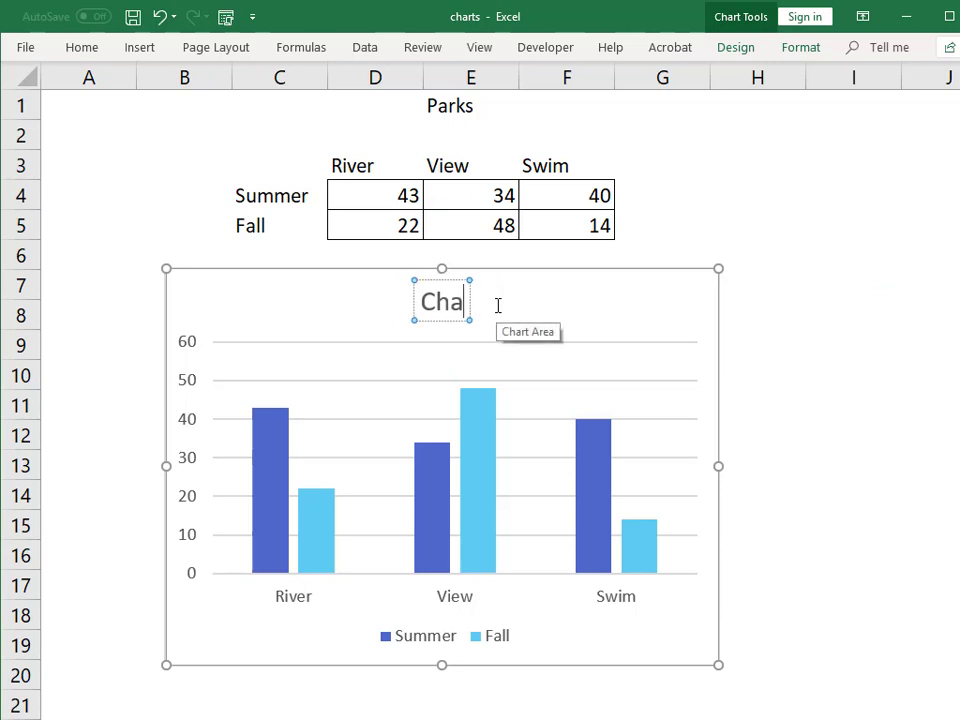
text(Parks)
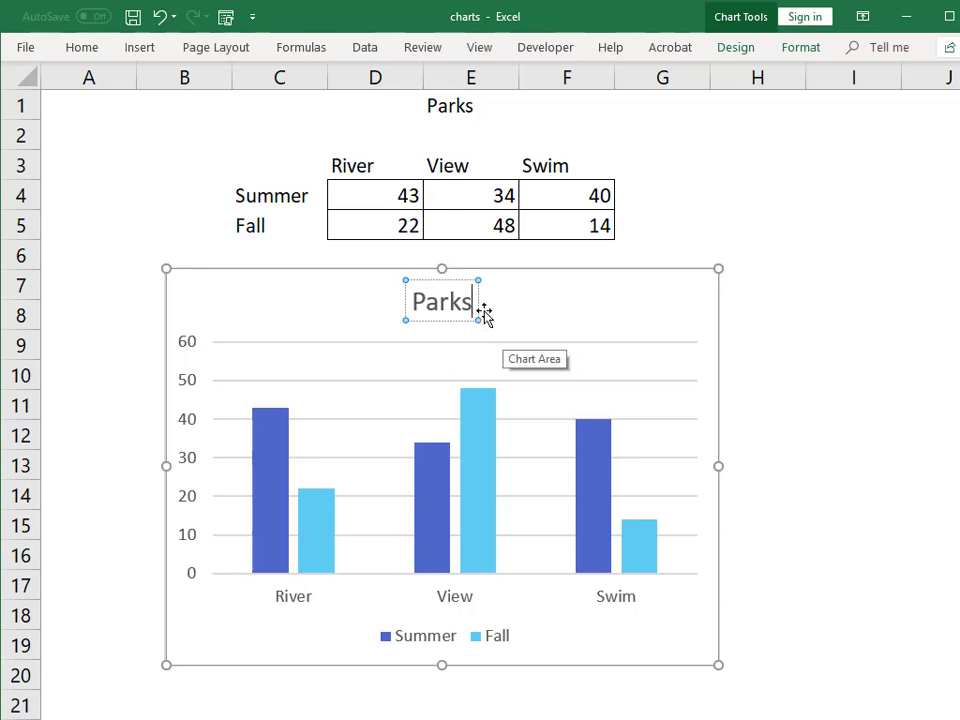
click(671, 322)
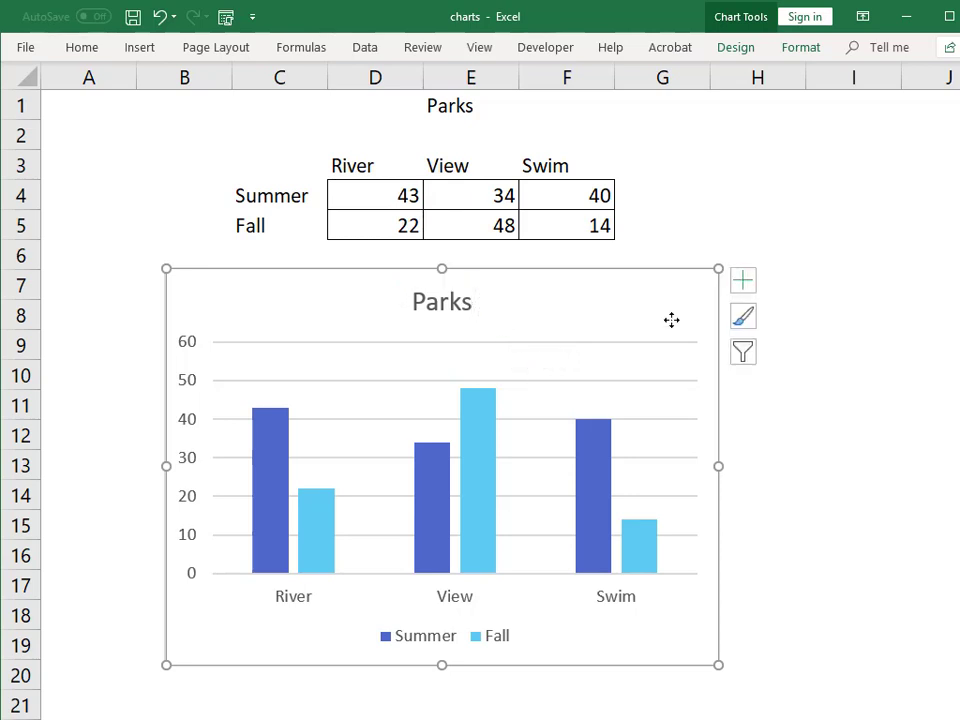
click(750, 318)
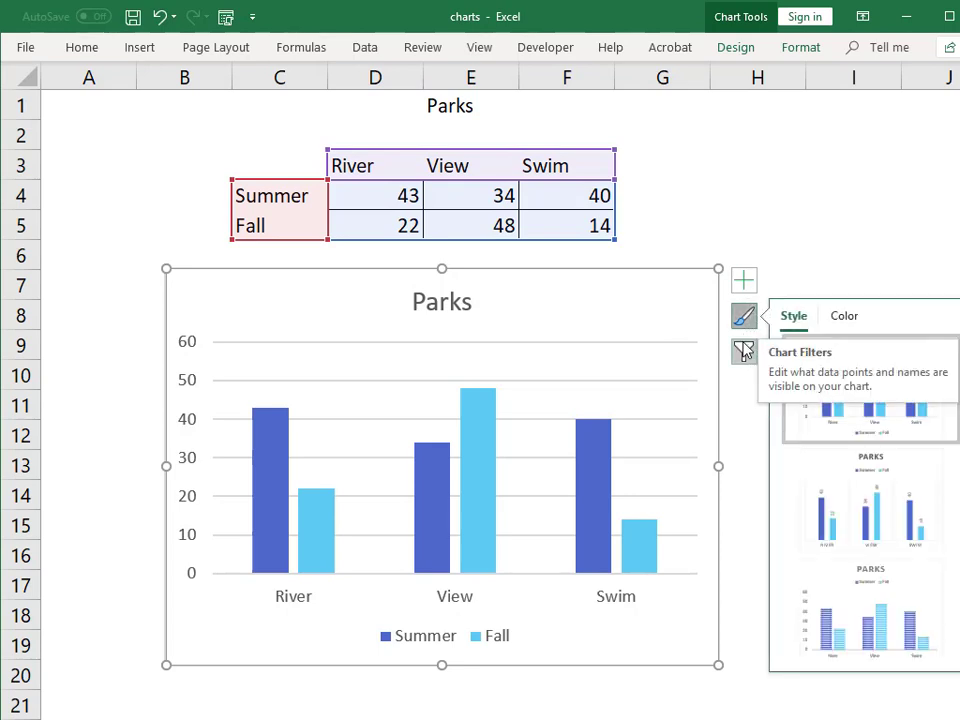
click(743, 351)
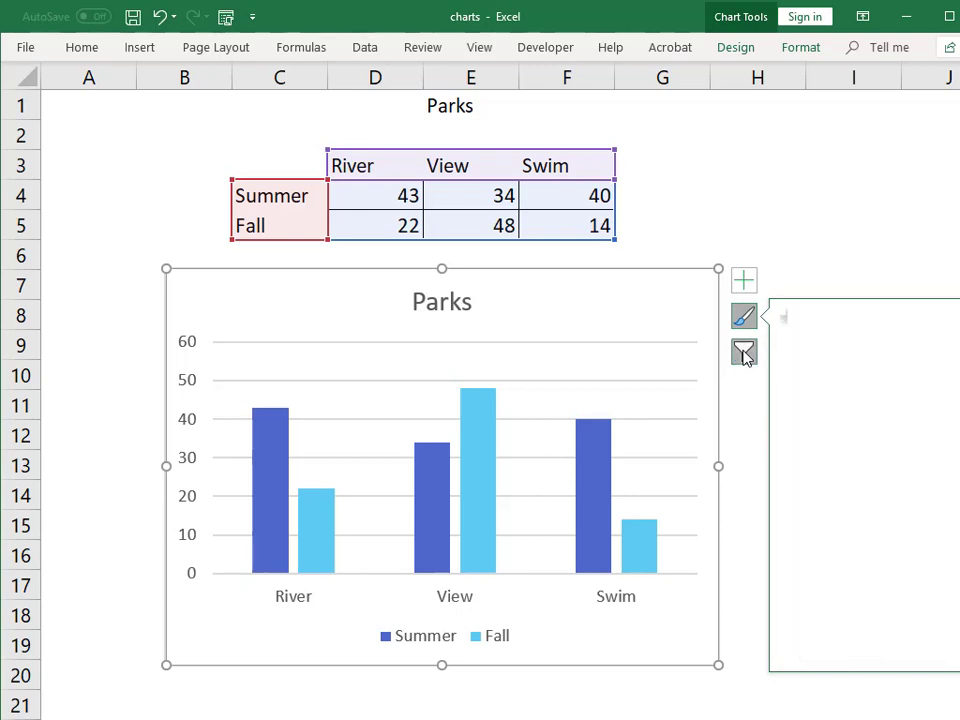
click(658, 311)
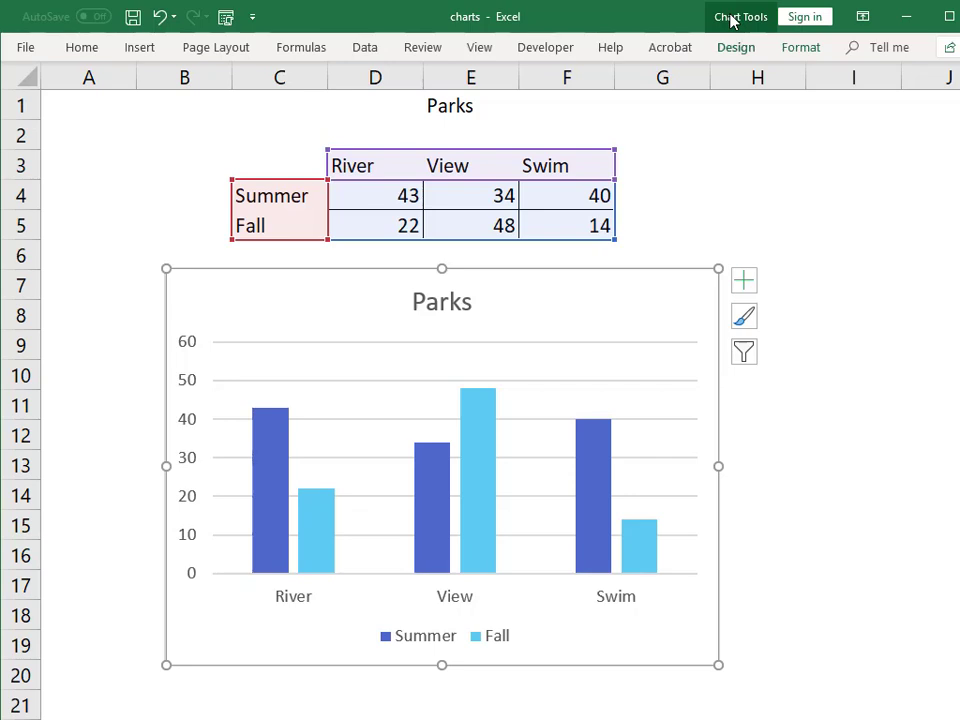
Change the Parks chart type to a clustered bar chart with Summer and Fall as categories.
click(734, 18)
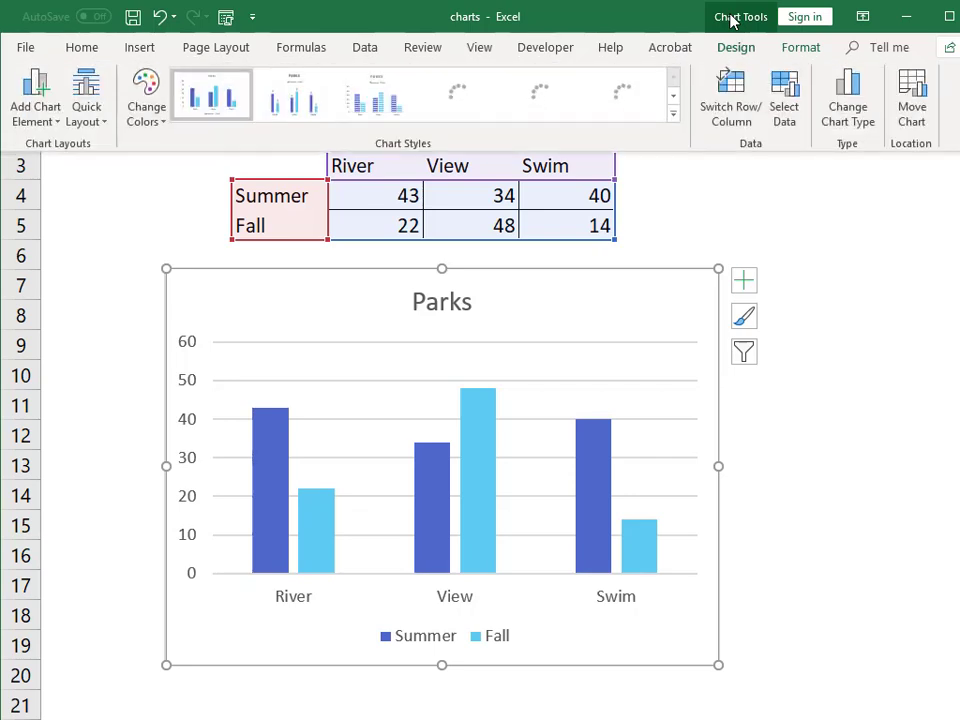
click(862, 110)
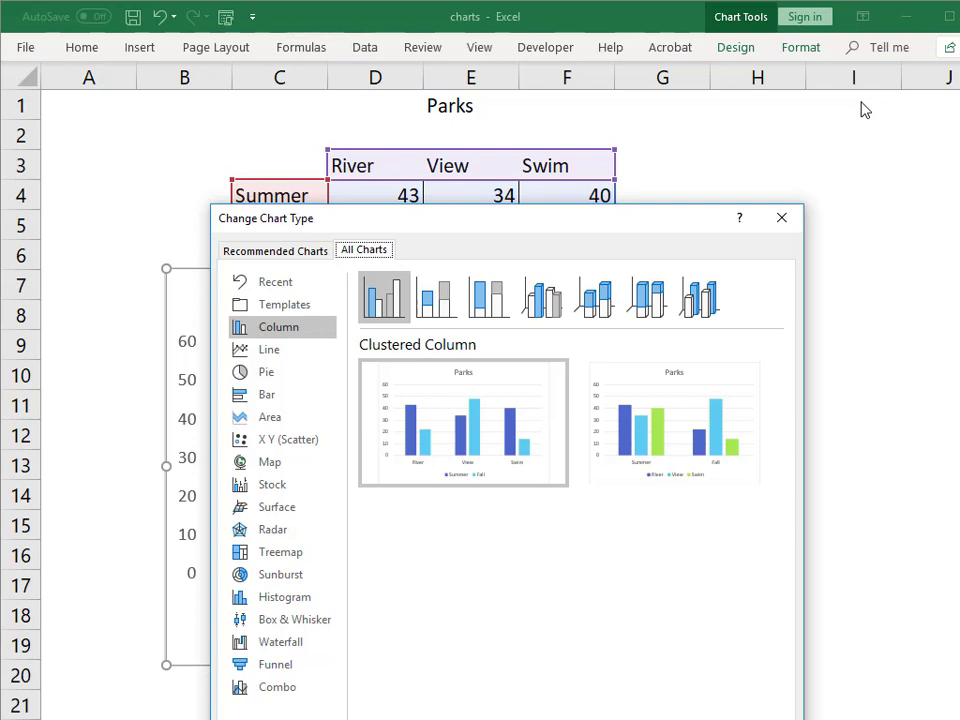
click(251, 397)
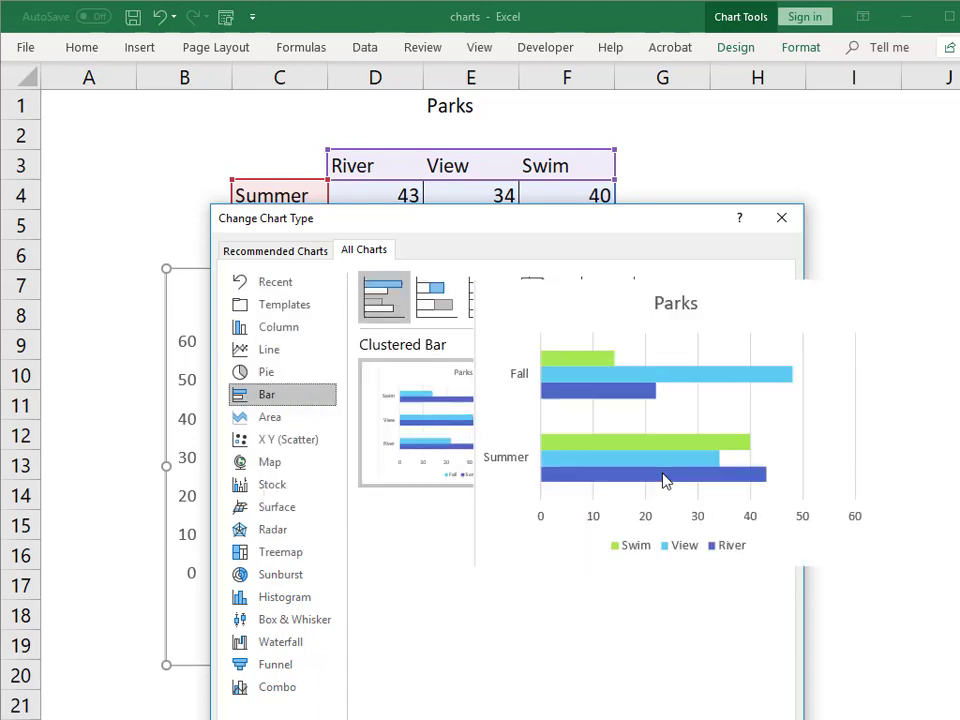
mouse_move(684, 413)
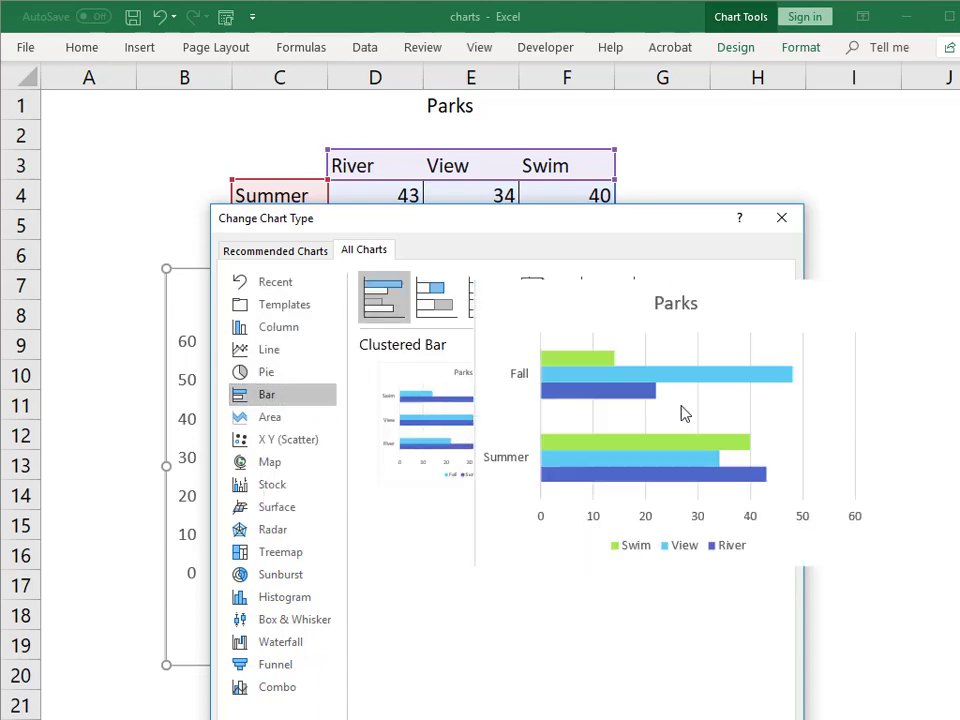